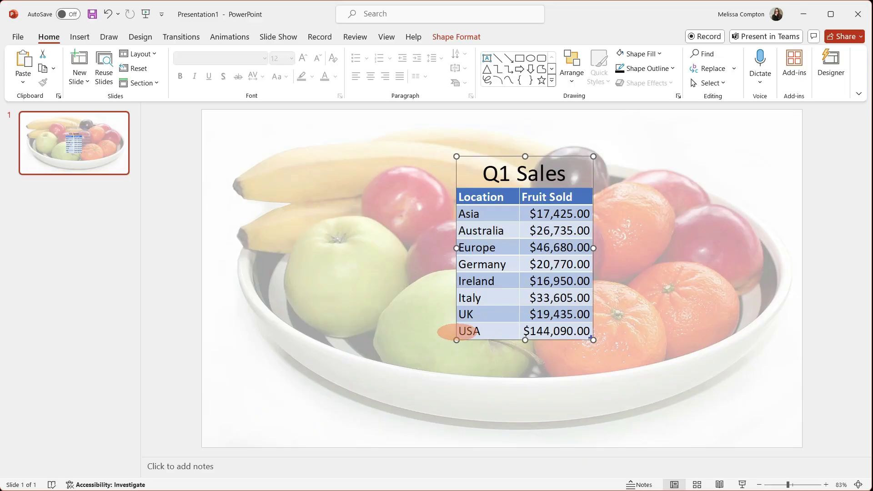
- Enlarge the slide table, paste Q2 figures over Sales Data, and refresh the chart data
{"action": "left_click_drag", "start_coordinate": [456, 340], "coordinate": [413, 398]}
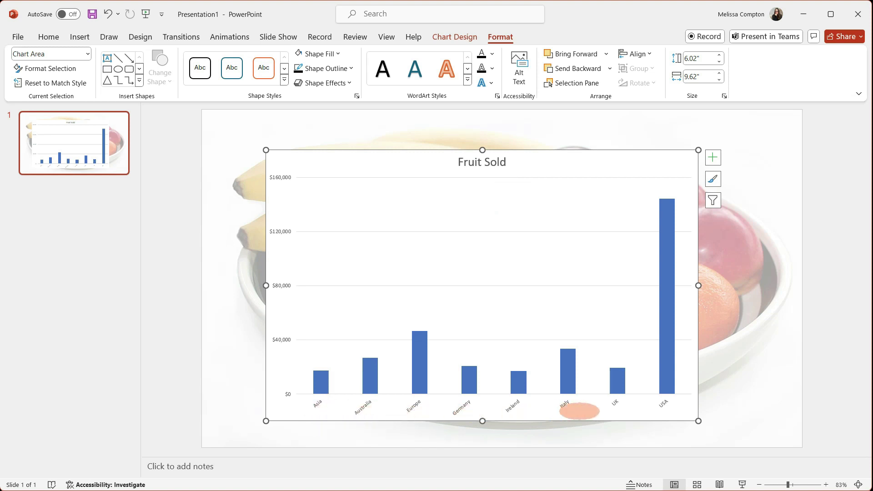
{"action": "mouse_move", "coordinate": [568, 378]}
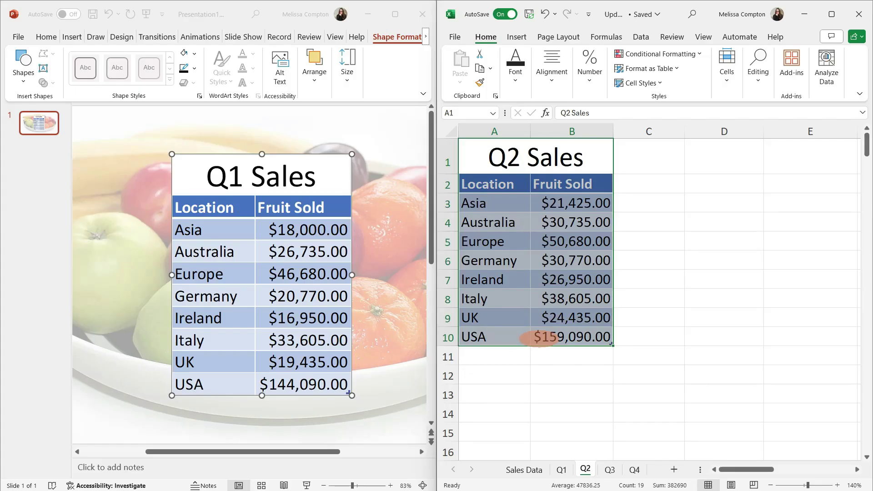
{"action": "left_click", "coordinate": [524, 470]}
{"action": "left_click", "coordinate": [551, 159]}
{"action": "key", "text": "ctrl+v"}
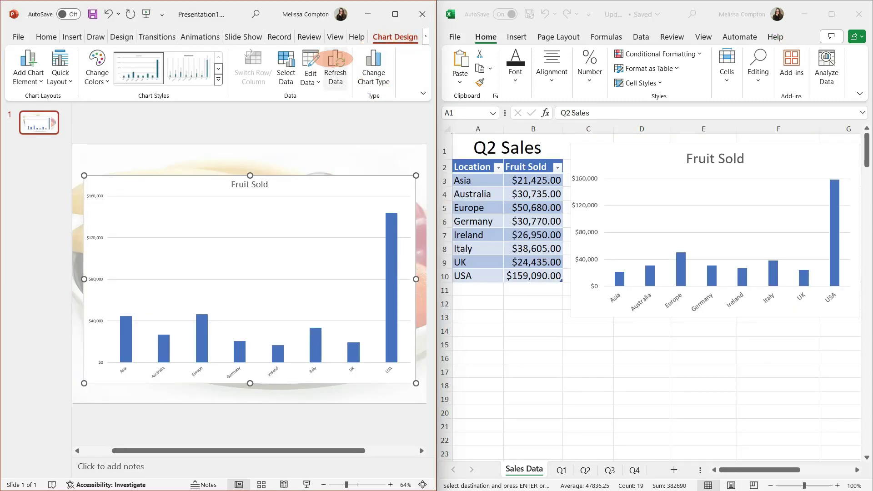
{"action": "left_click", "coordinate": [335, 58]}
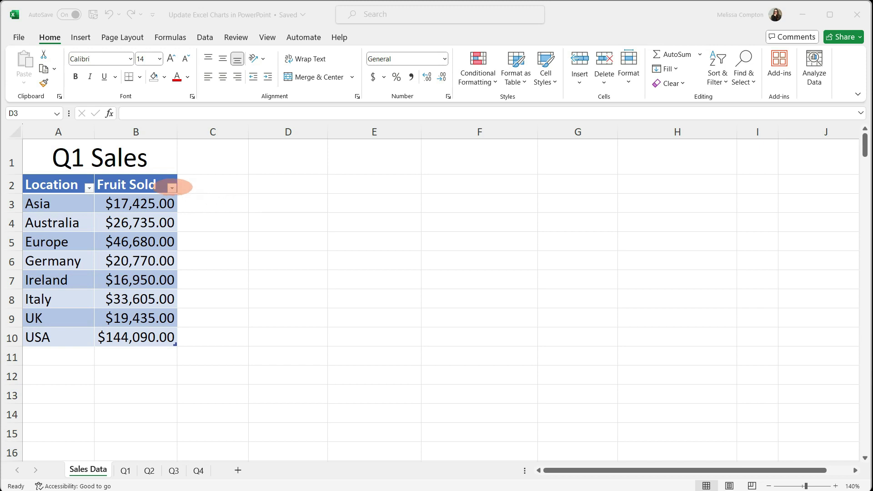
{"action": "left_click", "coordinate": [172, 188]}
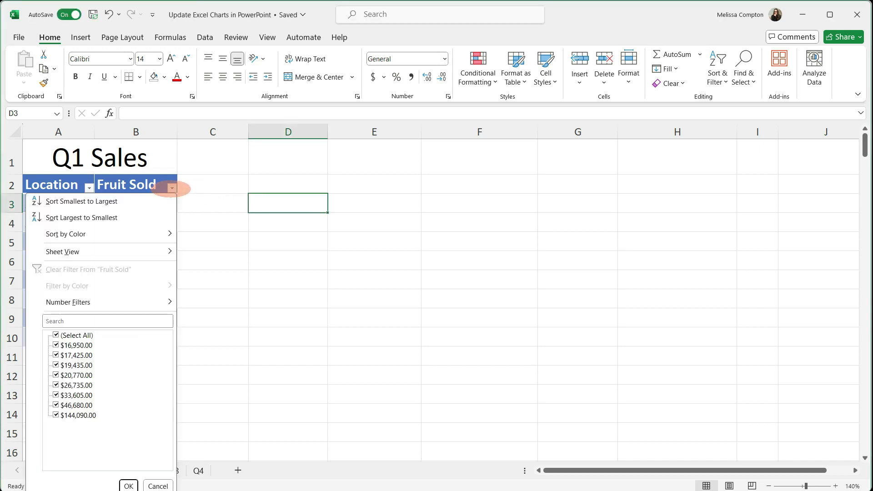
{"action": "left_click", "coordinate": [172, 188]}
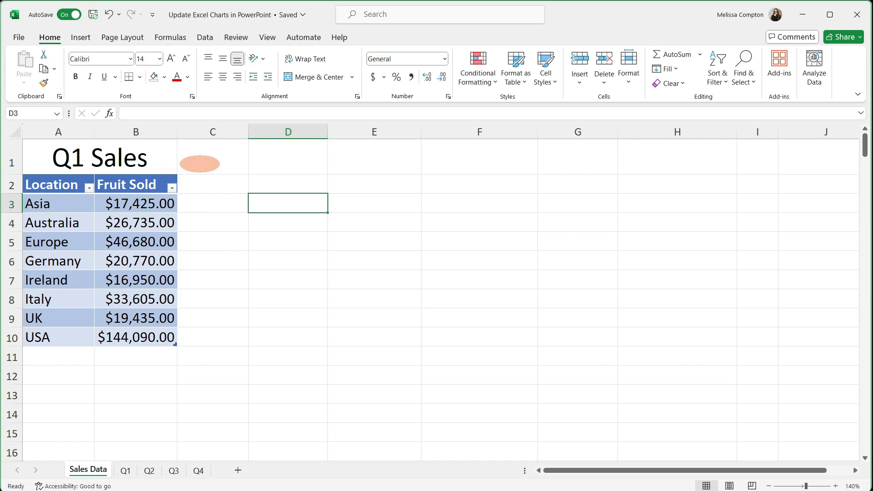
- Turn off the Q1 Sales table's filter buttons and copy A1:B10 including the title
{"action": "left_click", "coordinate": [154, 206]}
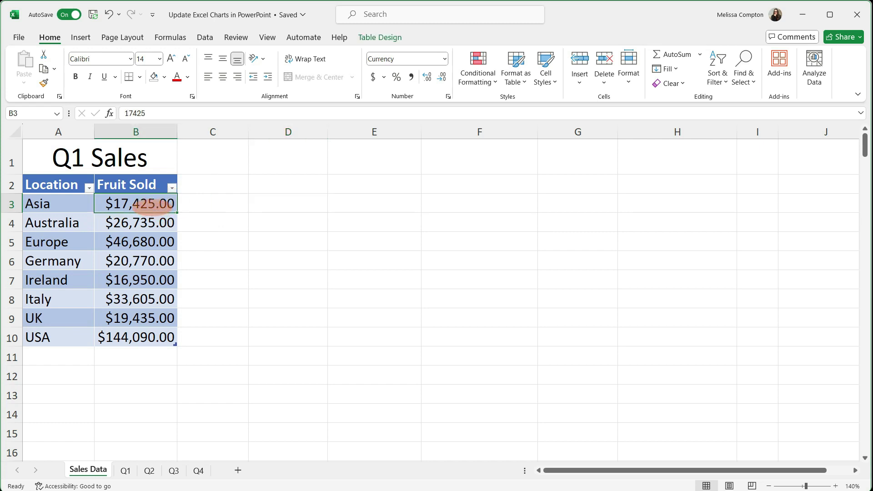
{"action": "left_click", "coordinate": [369, 37]}
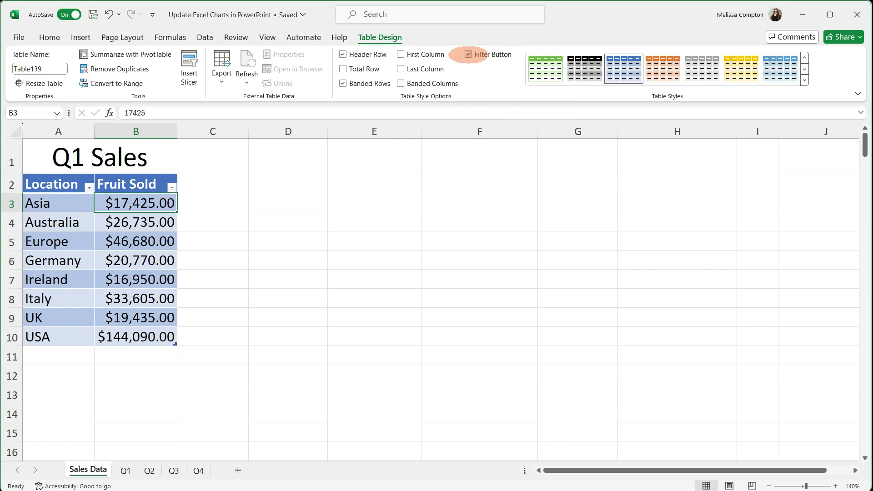
{"action": "left_click", "coordinate": [468, 54]}
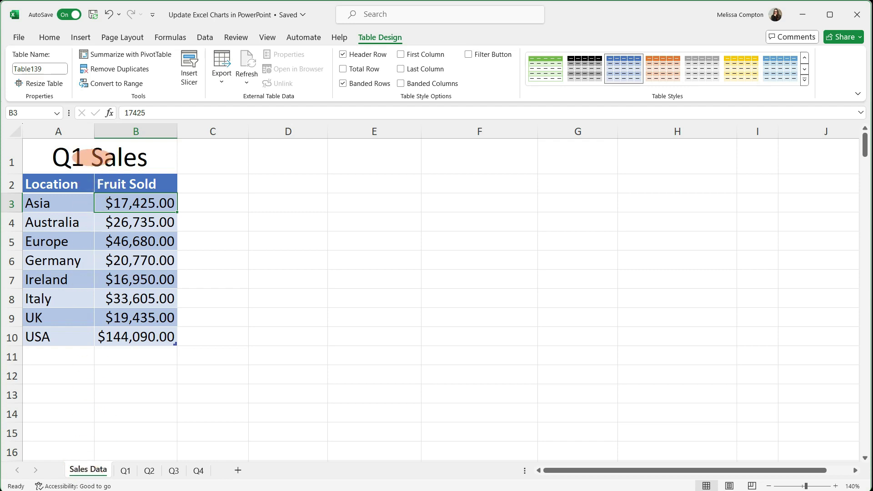
{"action": "left_click_drag", "start_coordinate": [91, 156], "coordinate": [78, 336]}
{"action": "key", "text": "ctrl+c"}
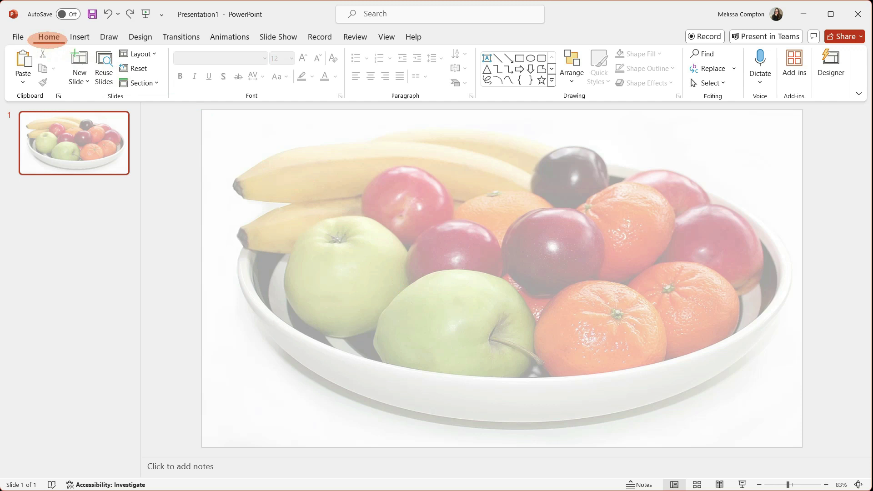
- Paste Special the copied table as a linked Microsoft Excel Worksheet Object
{"action": "left_click", "coordinate": [22, 80]}
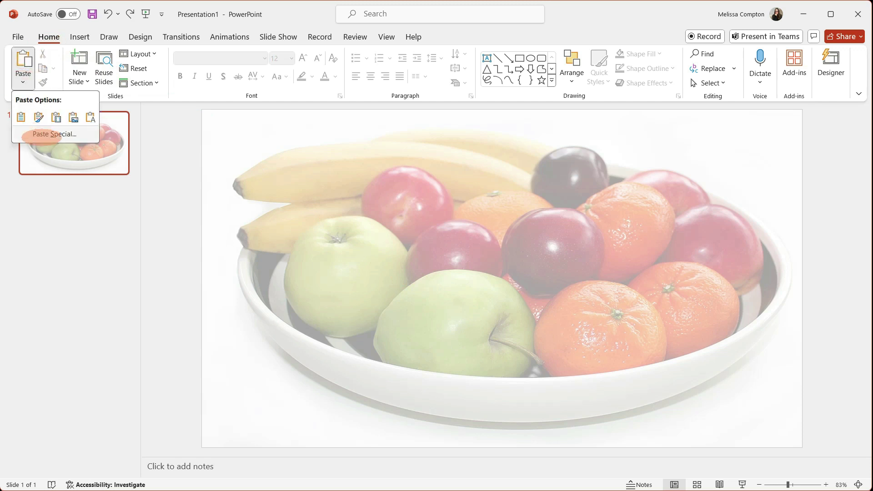
{"action": "left_click", "coordinate": [52, 134]}
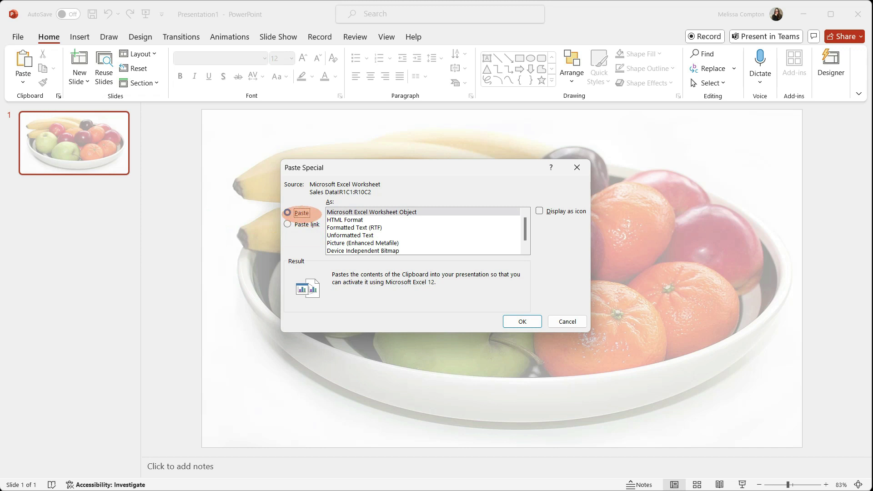
{"action": "left_click", "coordinate": [287, 225]}
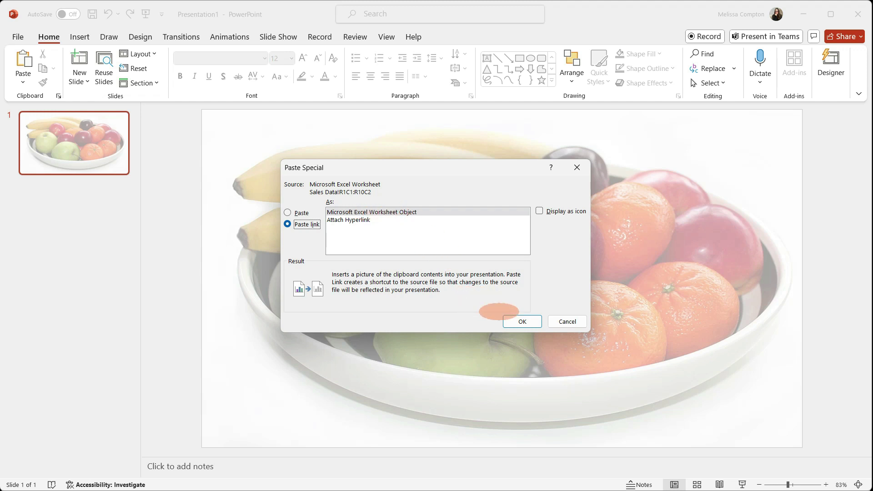
- Confirm the linked paste and stretch the table's corners outward to enlarge it over the bowl
{"action": "left_click", "coordinate": [520, 322]}
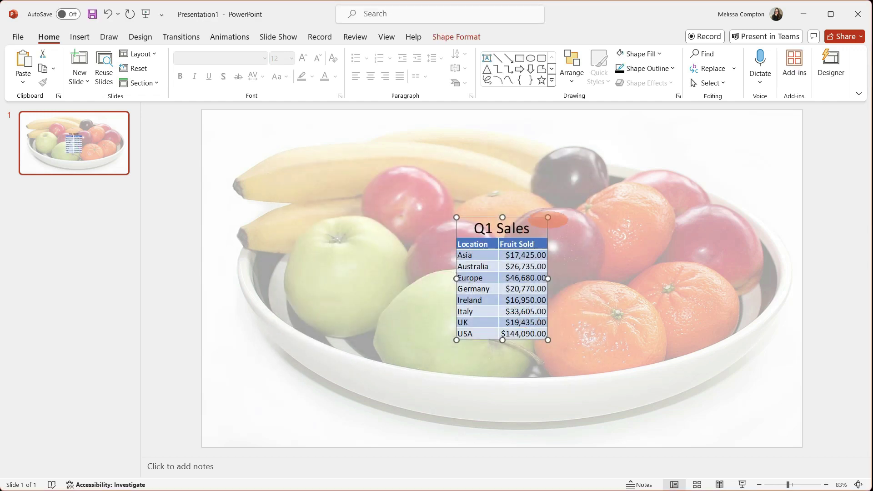
{"action": "left_click_drag", "start_coordinate": [551, 217], "coordinate": [595, 156]}
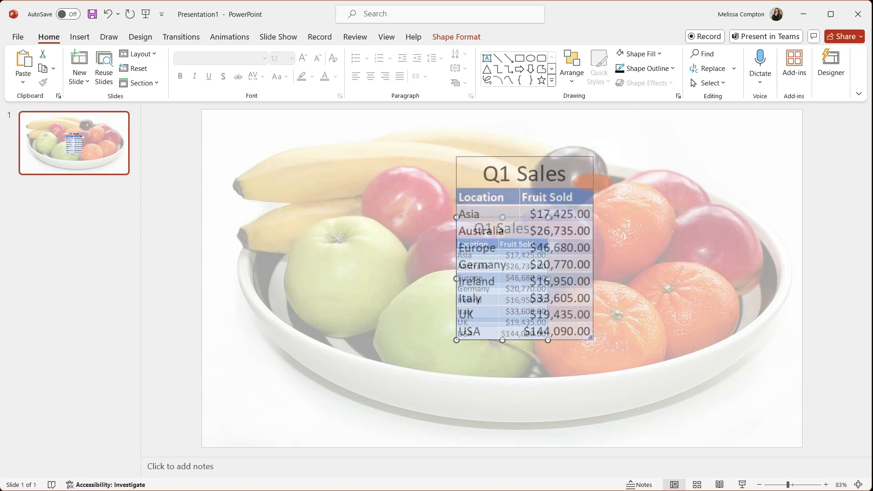
{"action": "left_click_drag", "start_coordinate": [456, 340], "coordinate": [412, 374]}
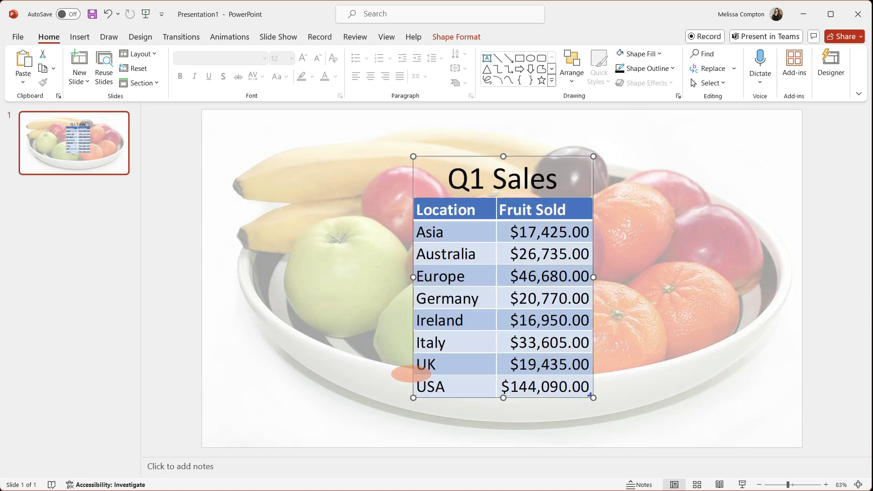
{"action": "mouse_move", "coordinate": [505, 317]}
{"action": "left_mouse_down"}
{"action": "mouse_move", "coordinate": [490, 318]}
{"action": "mouse_move", "coordinate": [505, 317]}
{"action": "left_mouse_up"}
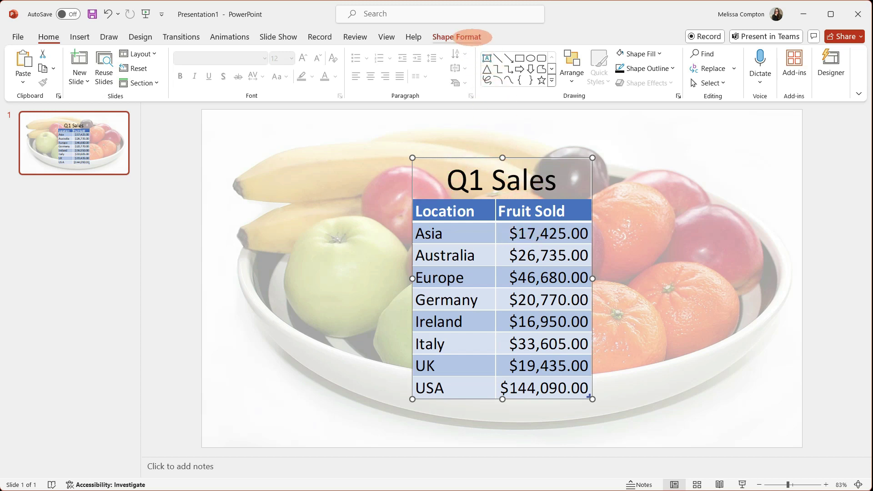
- Fill the linked table's background with White from the Shape Fill theme colours
{"action": "left_click", "coordinate": [466, 37]}
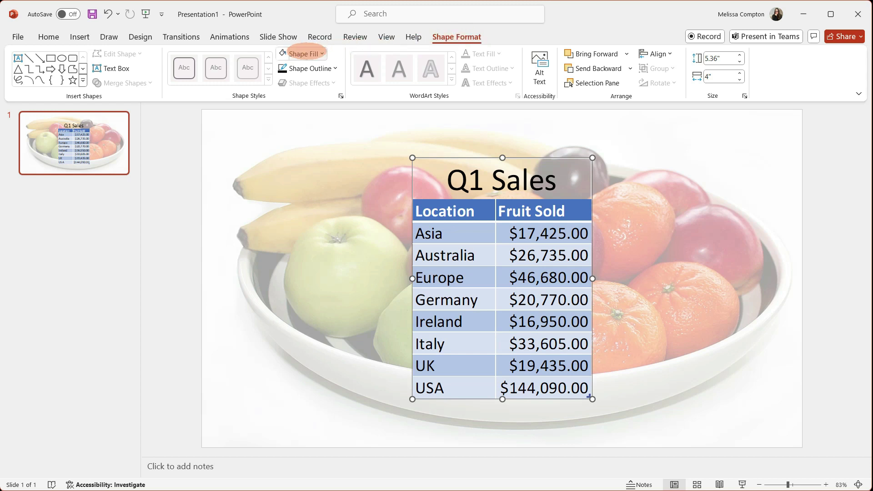
{"action": "left_click", "coordinate": [324, 54]}
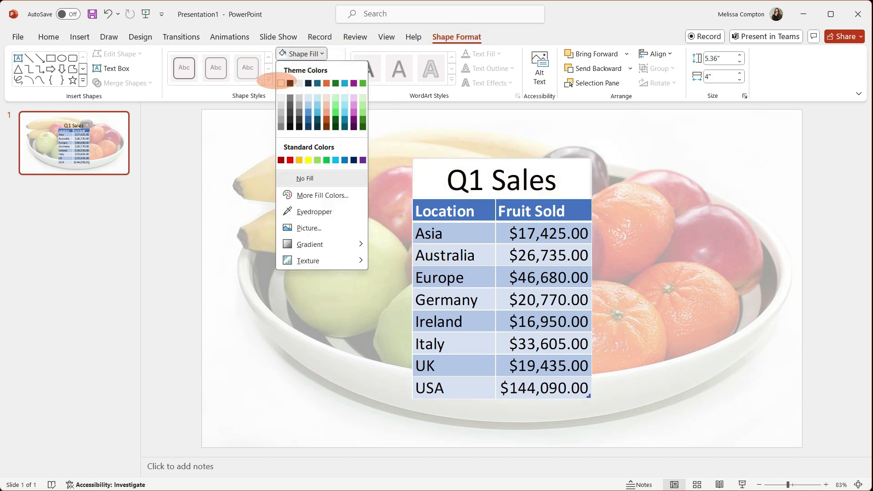
{"action": "left_click", "coordinate": [281, 84]}
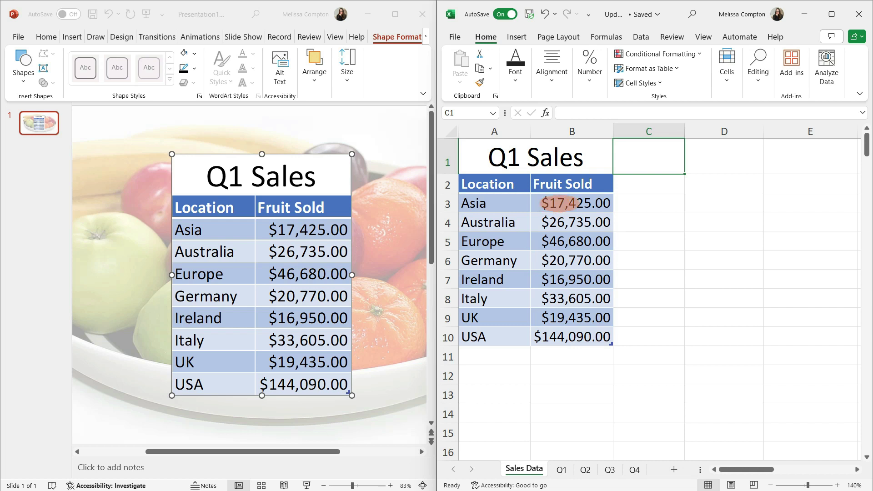
- Change Asia's sales in cell B3 to 18000
{"action": "left_click", "coordinate": [559, 203]}
{"action": "type", "text": "18000"}
{"action": "key", "text": "Return"}
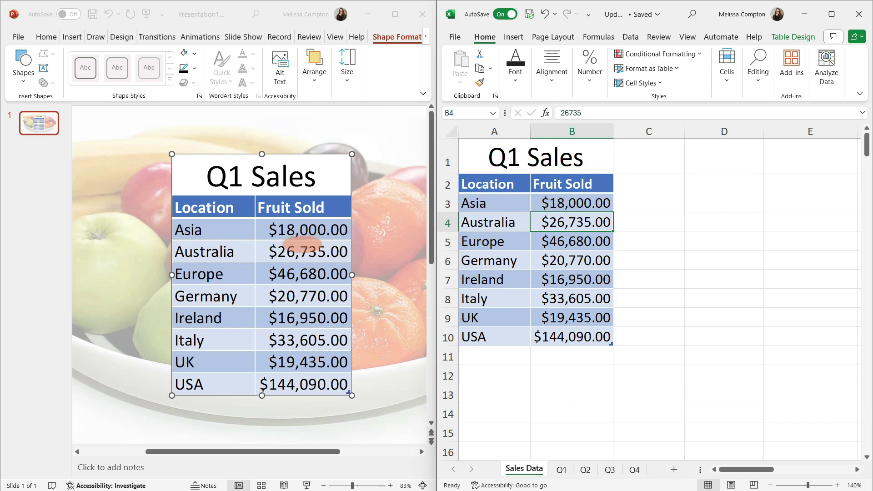
- Copy A1:B10 from the Q2 sheet and paste it over the Sales Data table at A1
{"action": "left_click", "coordinate": [528, 469]}
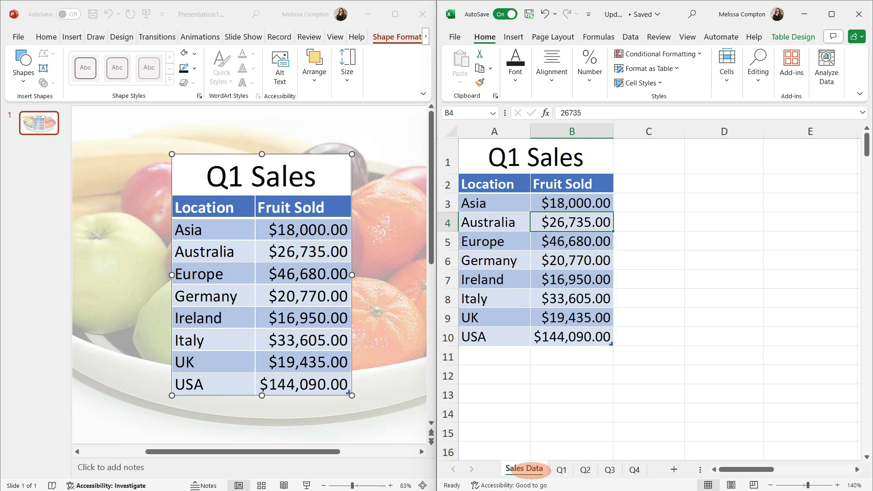
{"action": "left_click", "coordinate": [585, 469]}
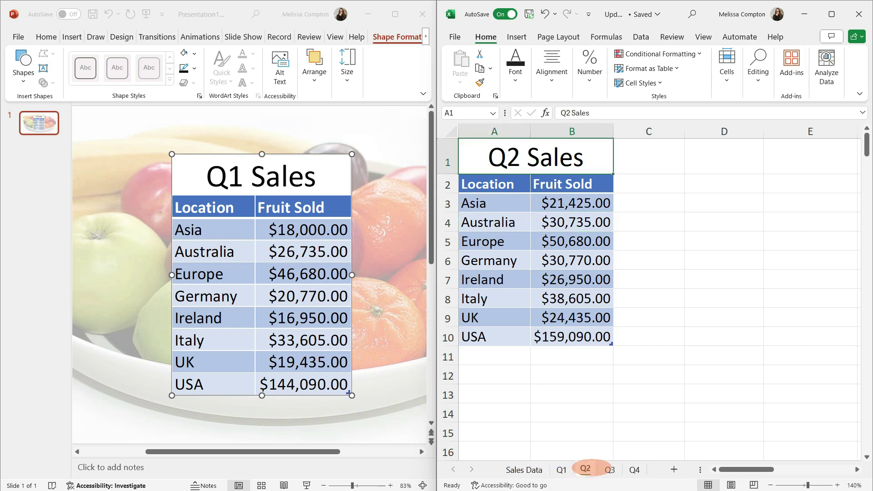
{"action": "left_click_drag", "start_coordinate": [539, 157], "coordinate": [541, 337]}
{"action": "key", "text": "ctrl+c"}
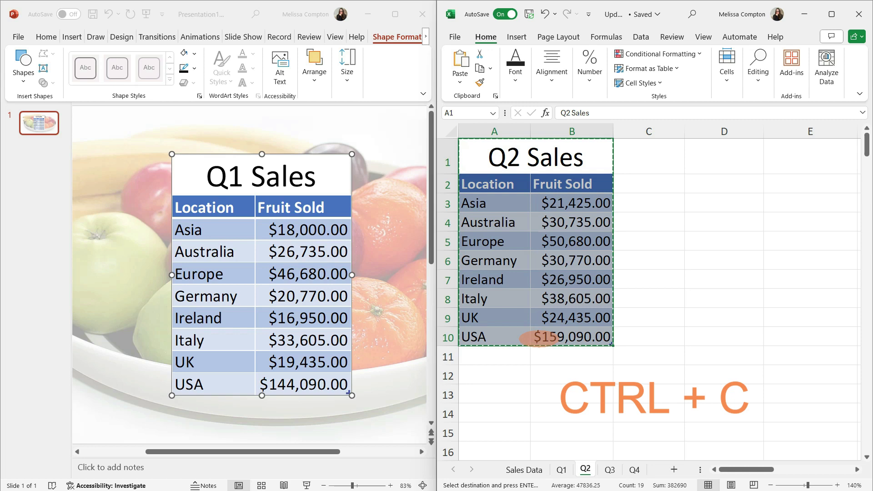
{"action": "left_click", "coordinate": [524, 470]}
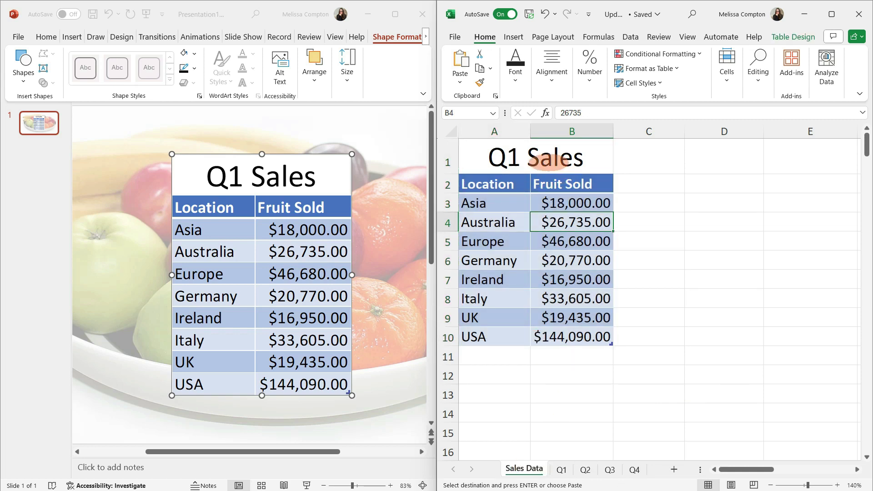
{"action": "left_click", "coordinate": [551, 162]}
{"action": "key", "text": "ctrl+v"}
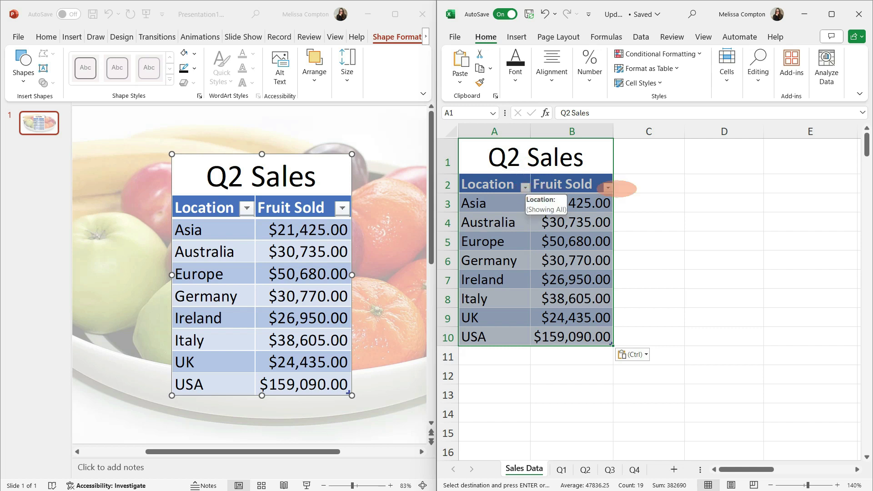
- Check the Q1 and Q2 sheets, then uncheck Filter Button for the Sales Data table
{"action": "left_click", "coordinate": [623, 184]}
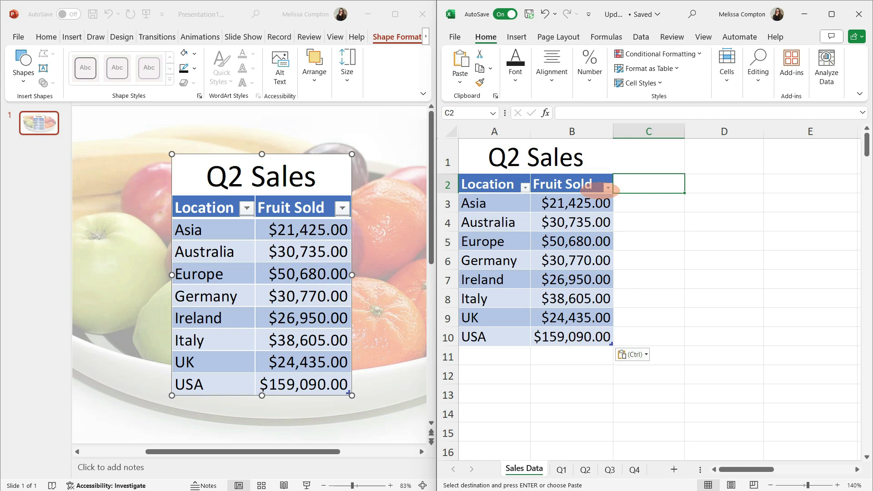
{"action": "left_click", "coordinate": [561, 470]}
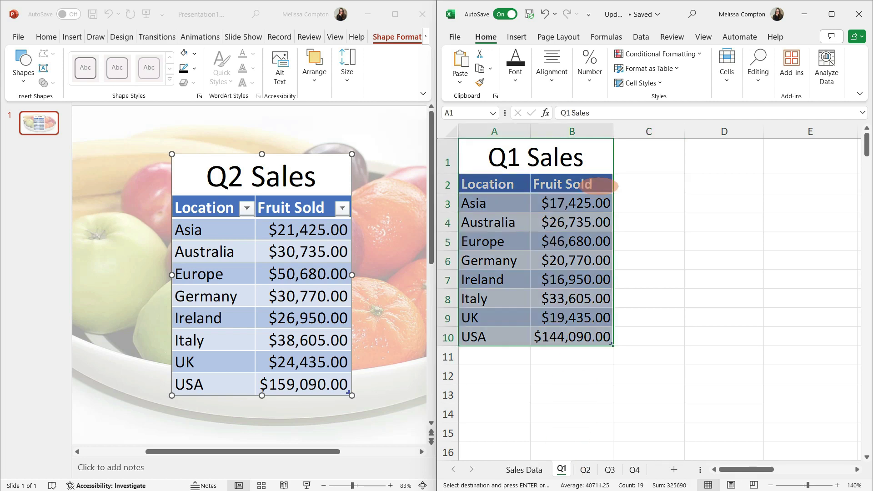
{"action": "left_click", "coordinate": [585, 470]}
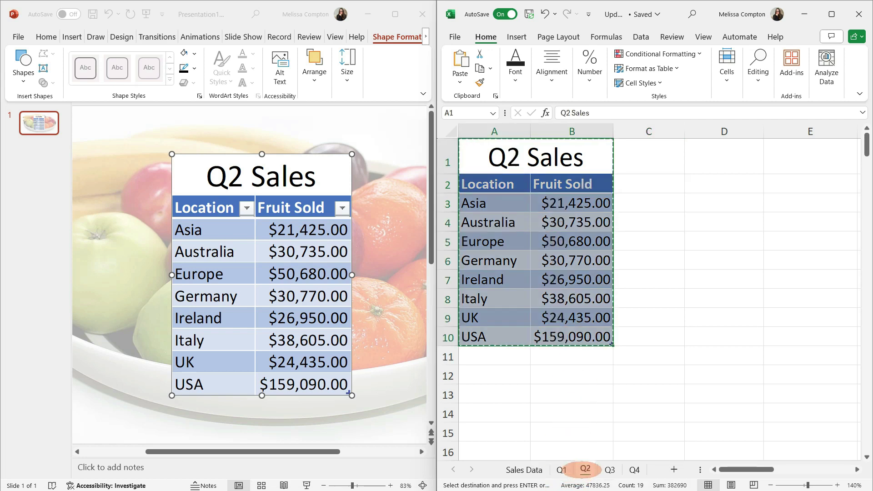
{"action": "left_click", "coordinate": [525, 470]}
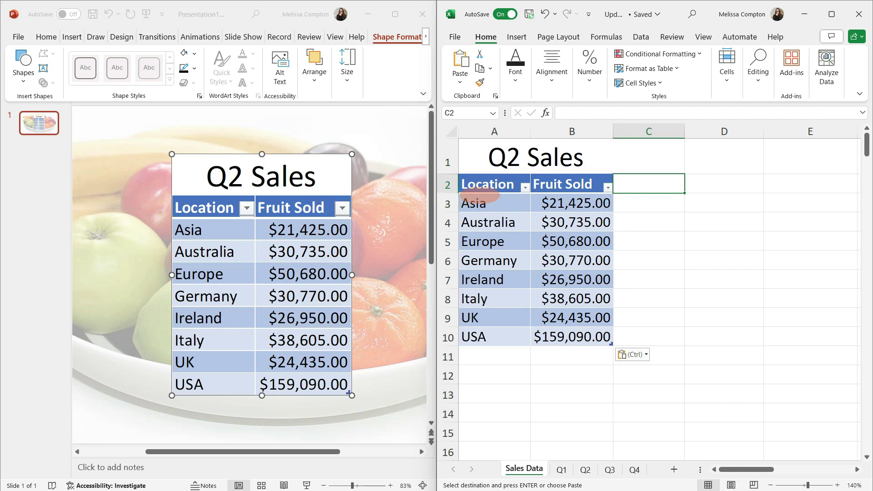
{"action": "left_click", "coordinate": [563, 184]}
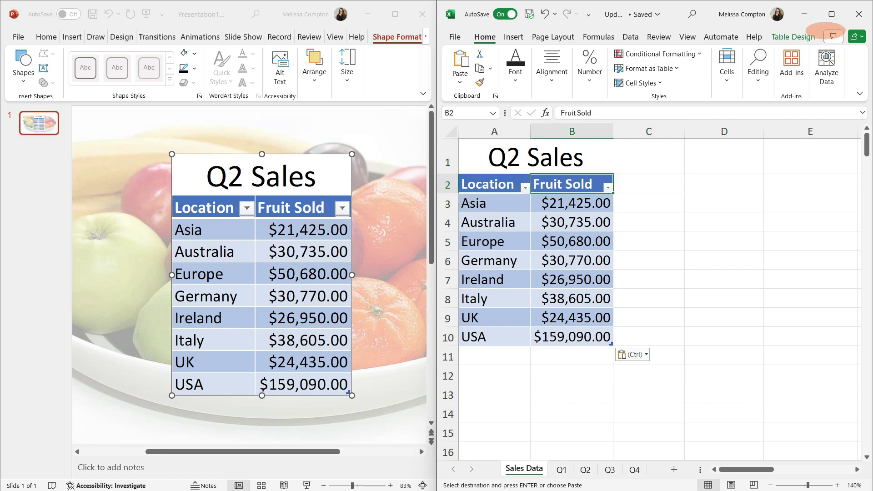
{"action": "left_click", "coordinate": [794, 36]}
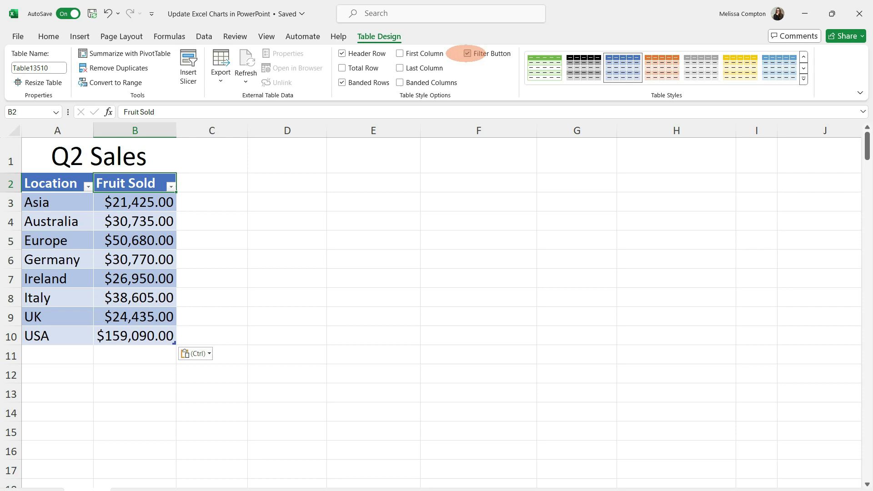
{"action": "left_click", "coordinate": [466, 52]}
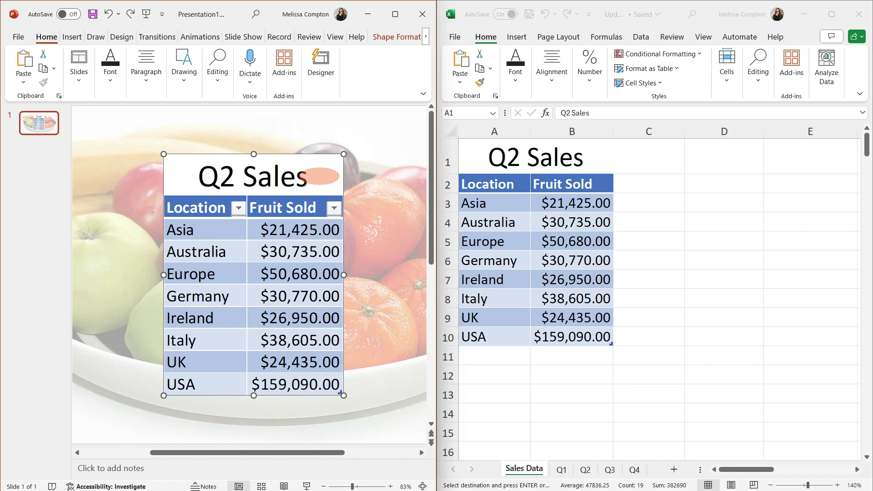
- Update the slide table's link so it matches the Excel Q2 data
{"action": "right_click", "coordinate": [321, 176]}
{"action": "left_click", "coordinate": [360, 272]}
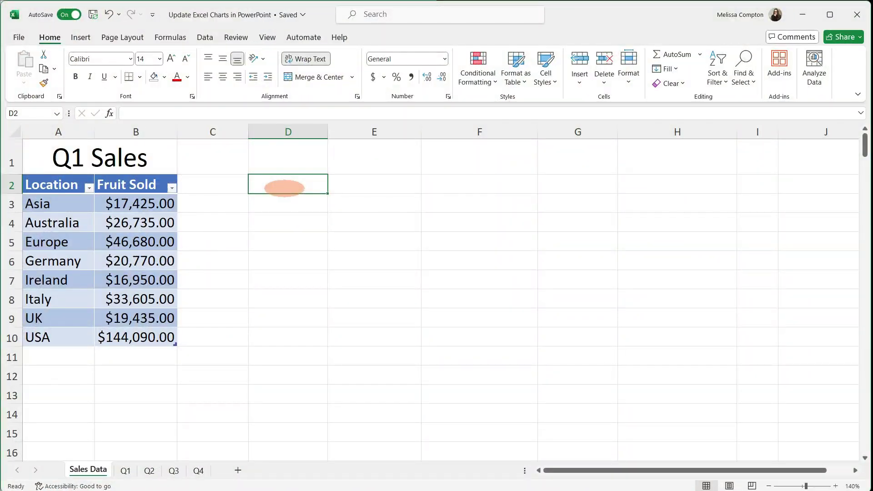
- Insert the recommended clustered column chart of Fruit Sold by location from the Q1 Sales table
{"action": "left_click", "coordinate": [173, 187]}
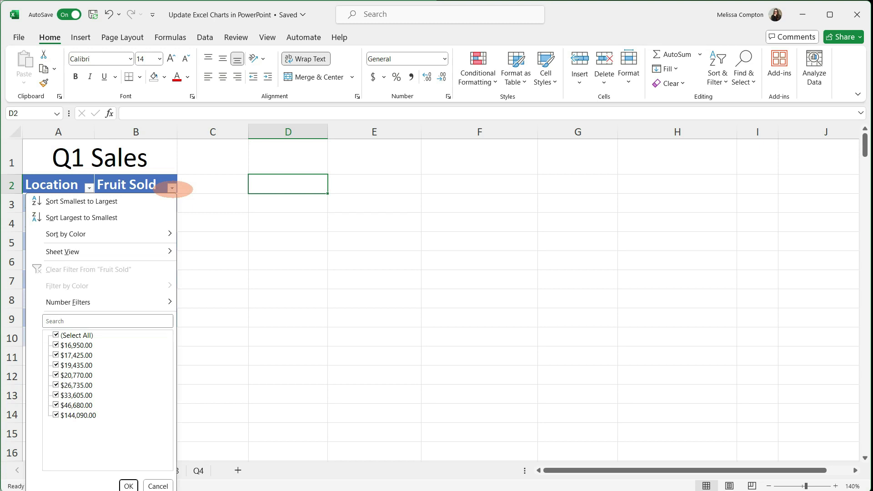
{"action": "left_click", "coordinate": [172, 188]}
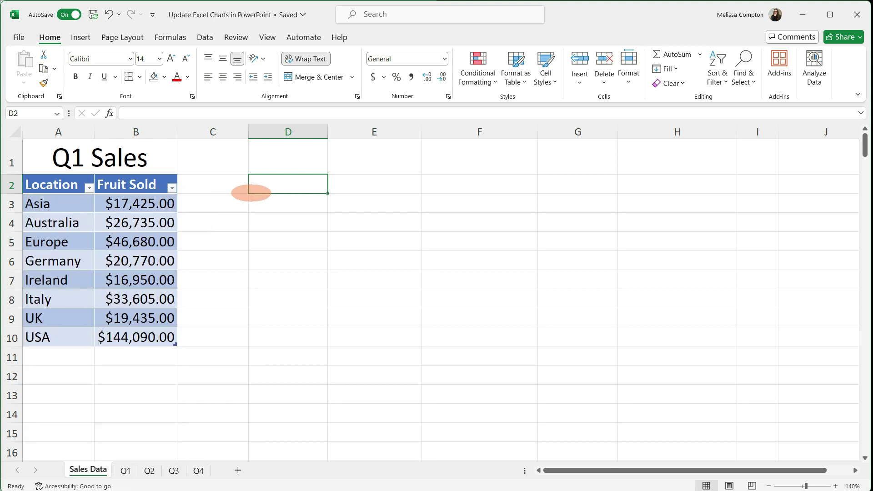
{"action": "left_click", "coordinate": [143, 203]}
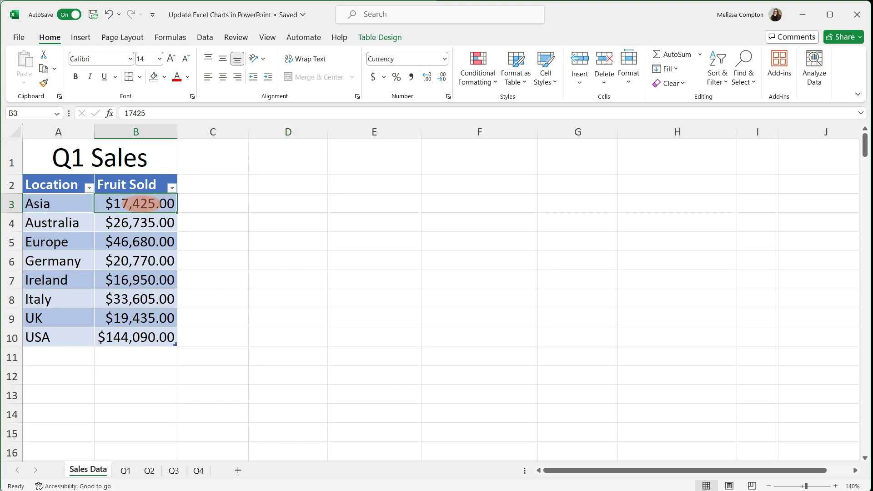
{"action": "left_click", "coordinate": [80, 37]}
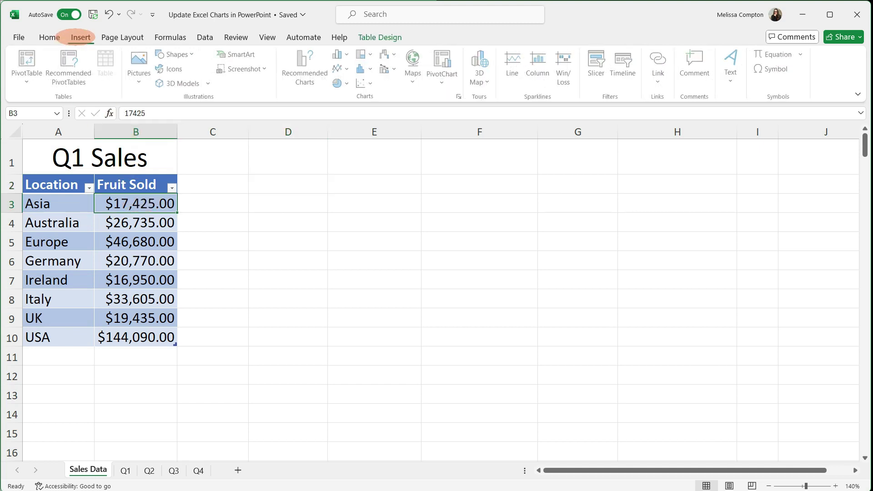
{"action": "left_click", "coordinate": [460, 96]}
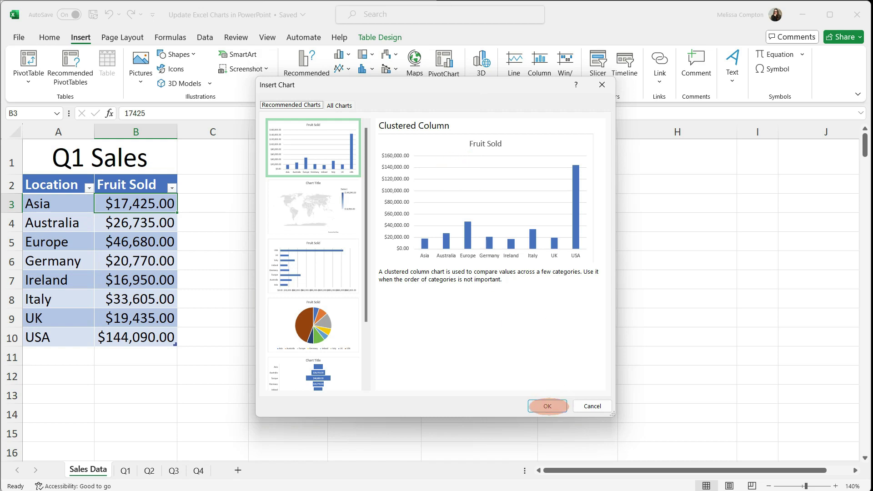
{"action": "left_click", "coordinate": [548, 406]}
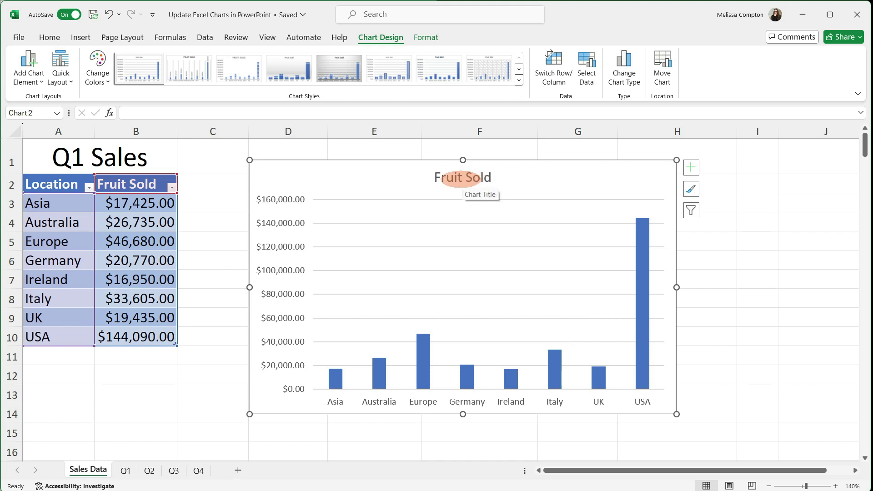
- Set the Fruit Sold chart title font size to 20
{"action": "double_click", "coordinate": [462, 178]}
{"action": "left_click", "coordinate": [49, 37]}
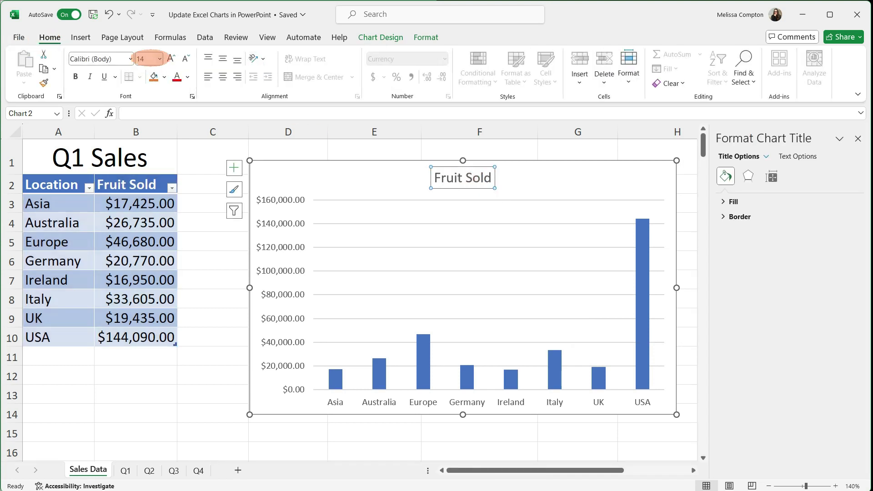
{"action": "left_click", "coordinate": [160, 58]}
{"action": "left_click", "coordinate": [145, 183]}
- Set the vertical axis major unit to 40000
{"action": "left_click", "coordinate": [276, 225]}
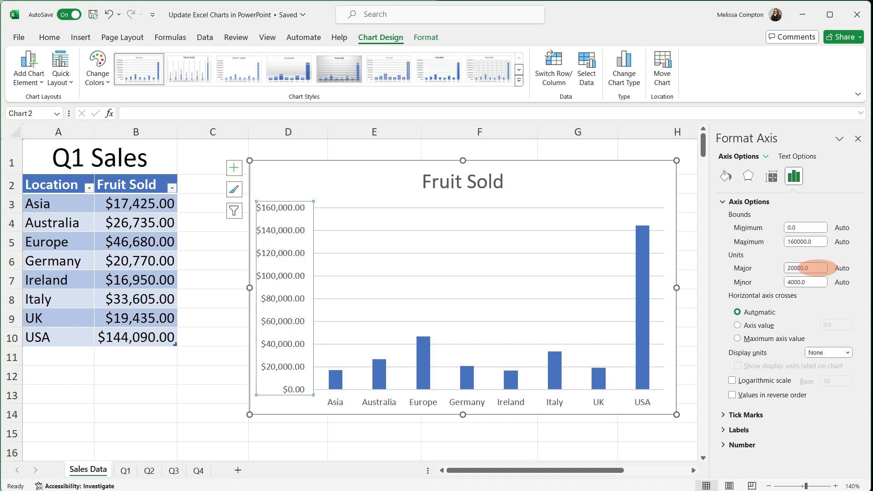
{"action": "left_click", "coordinate": [803, 268]}
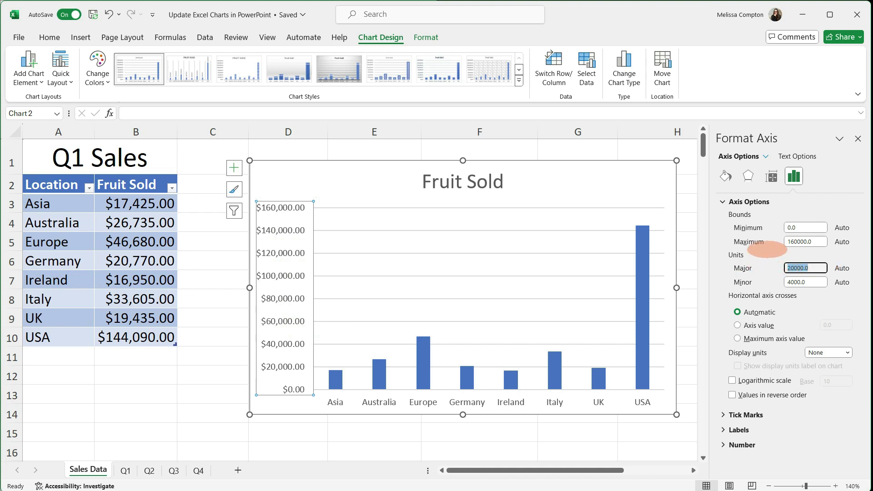
{"action": "type", "text": "40000"}
{"action": "key", "text": "Return"}
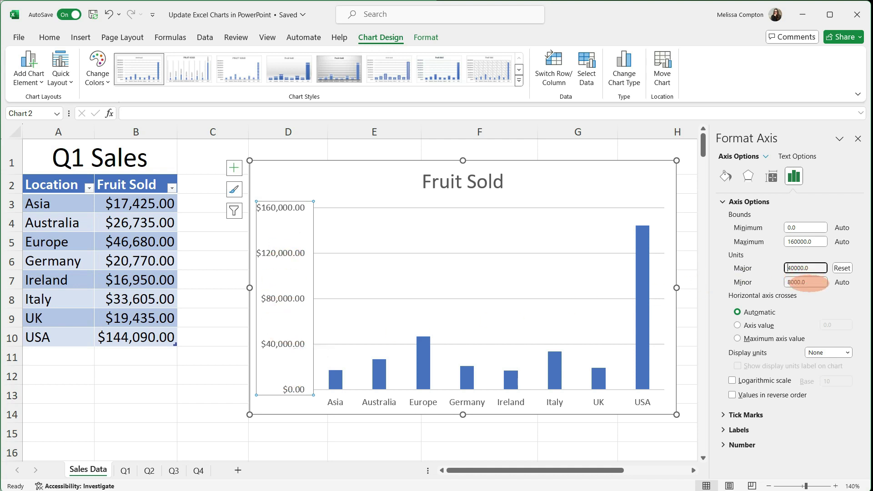
- Give the vertical axis number format 0 decimal places
{"action": "left_click", "coordinate": [733, 415]}
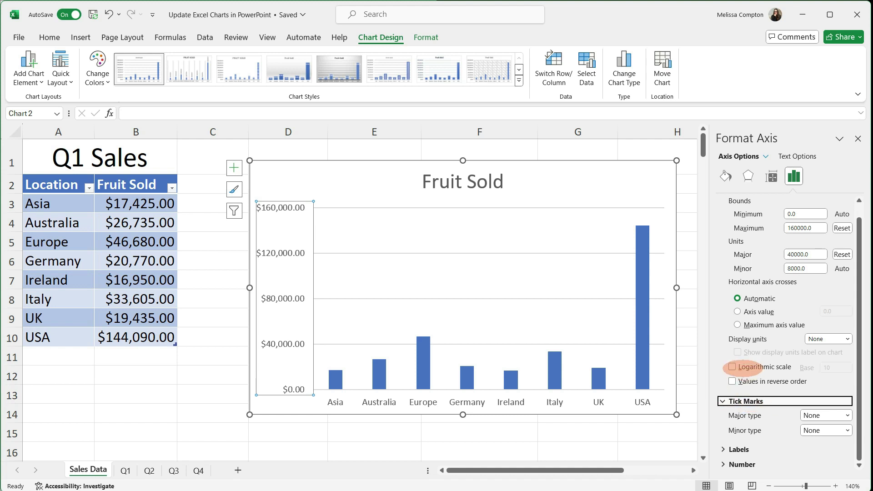
{"action": "left_click", "coordinate": [728, 401]}
{"action": "left_click", "coordinate": [742, 430]}
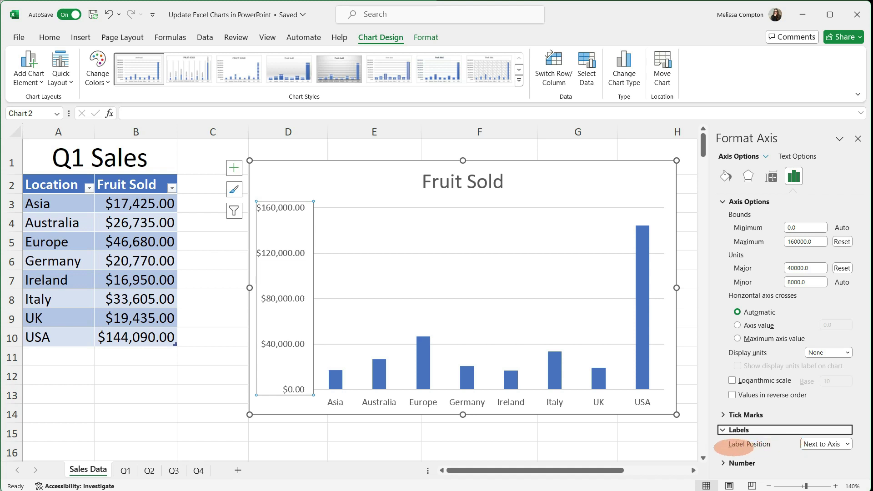
{"action": "left_click", "coordinate": [724, 430]}
{"action": "left_click", "coordinate": [723, 445]}
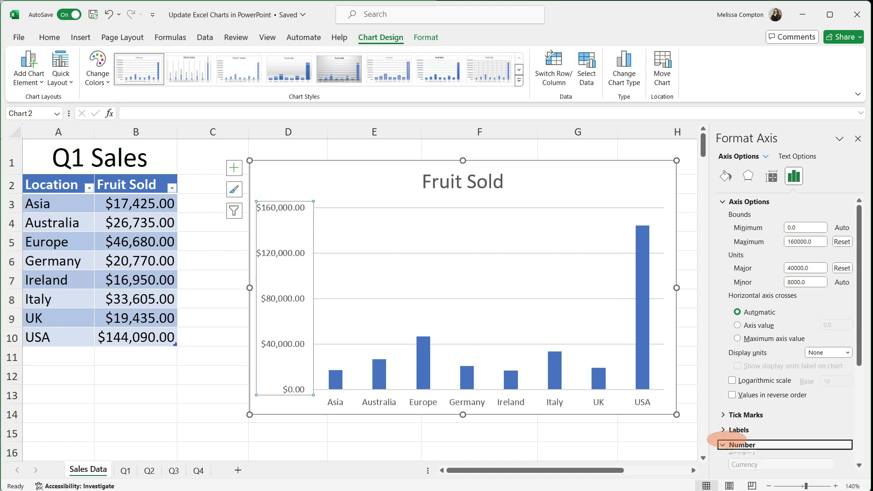
{"action": "scroll", "coordinate": [761, 415], "scroll_direction": "down", "scroll_amount": 3}
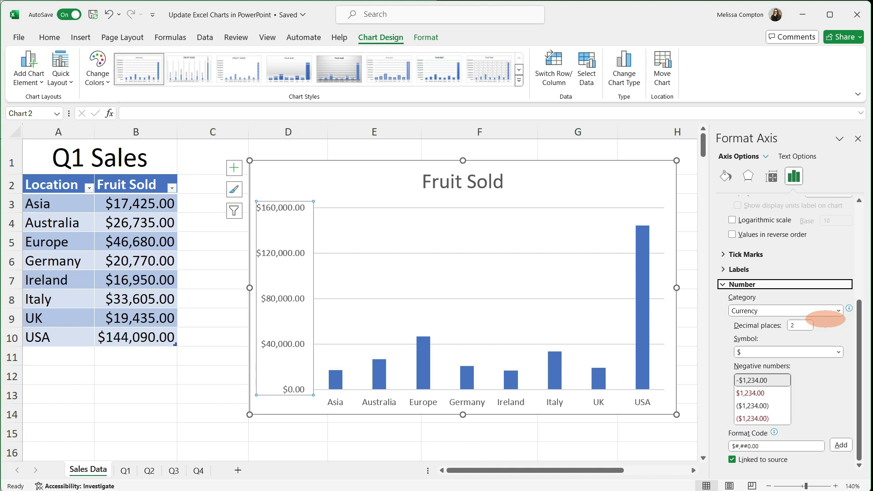
{"action": "left_click", "coordinate": [800, 325]}
{"action": "left_click_drag", "start_coordinate": [800, 325], "coordinate": [761, 326]}
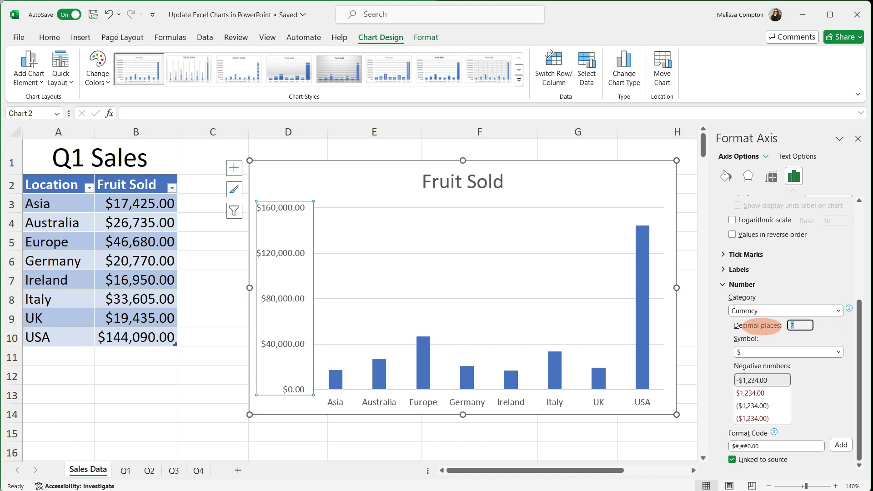
{"action": "key", "text": "BackSpace"}
{"action": "type", "text": "0"}
{"action": "key", "text": "Return"}
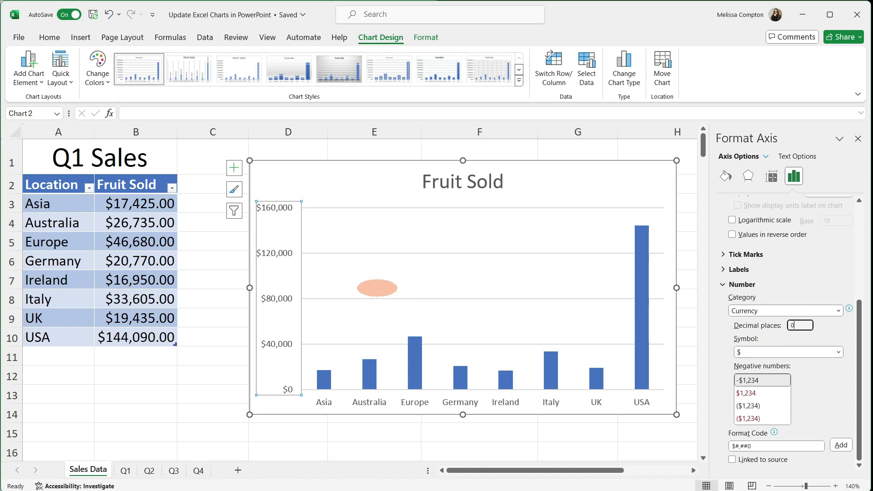
{"action": "left_click", "coordinate": [405, 399]}
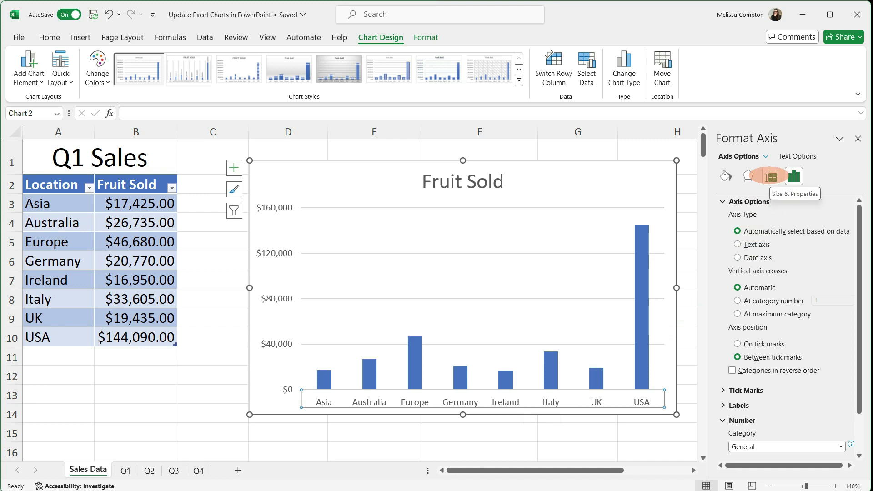
- Set the Fruit Sold chart's horizontal axis location labels to a -40° custom angle in Excel
{"action": "left_click", "coordinate": [772, 177]}
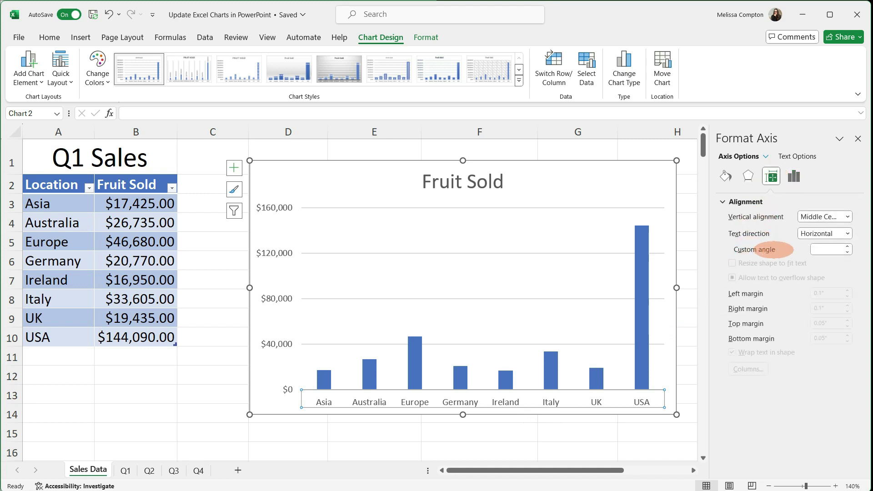
{"action": "left_click", "coordinate": [827, 249]}
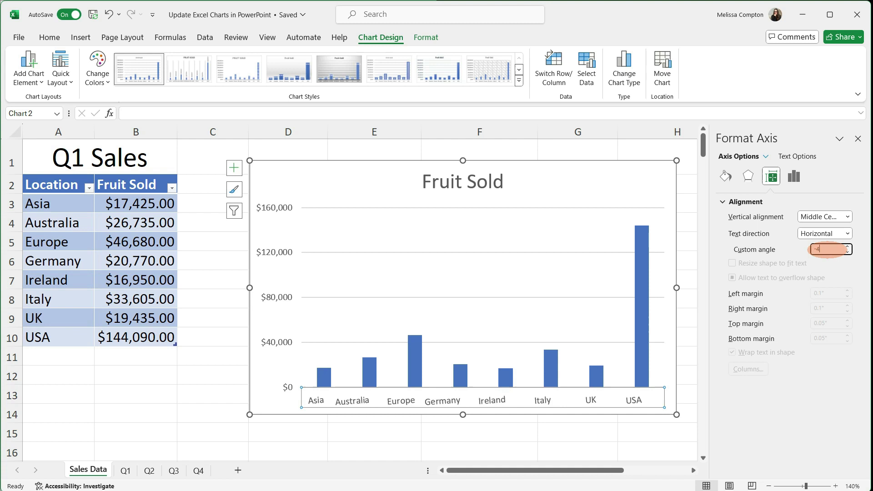
{"action": "type", "text": "0"}
{"action": "key", "text": "Return"}
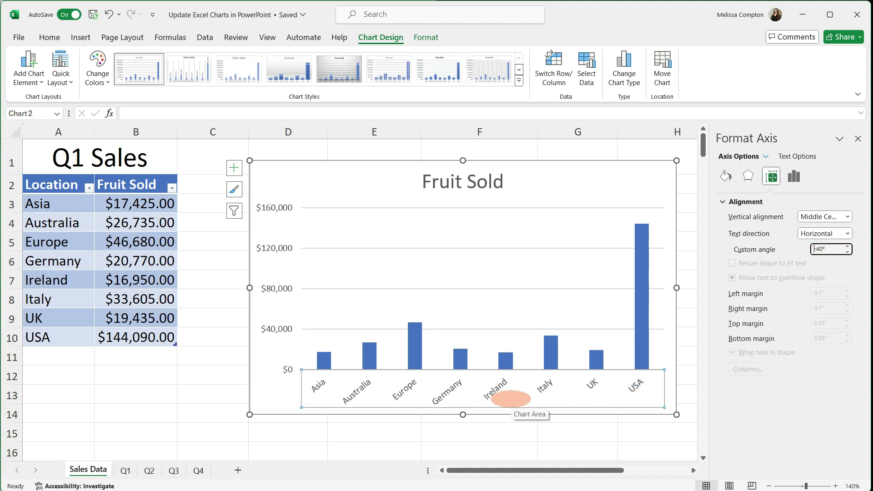
{"action": "left_click", "coordinate": [392, 273]}
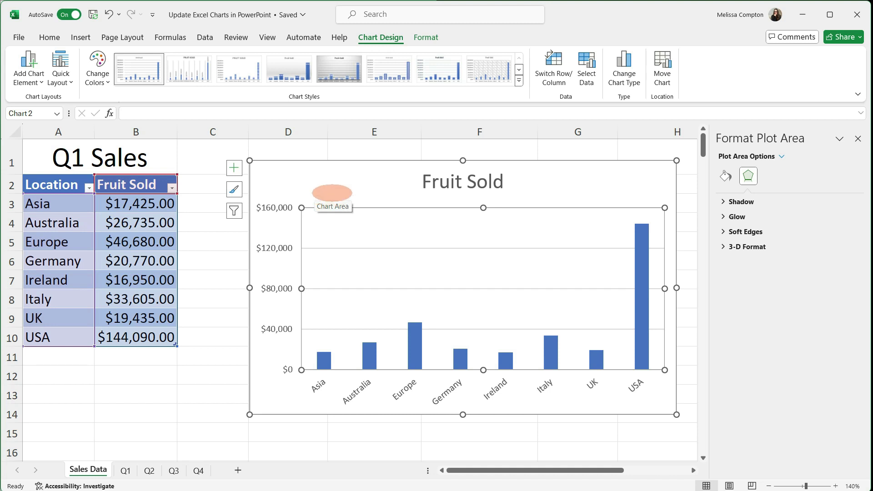
{"action": "left_click", "coordinate": [333, 189]}
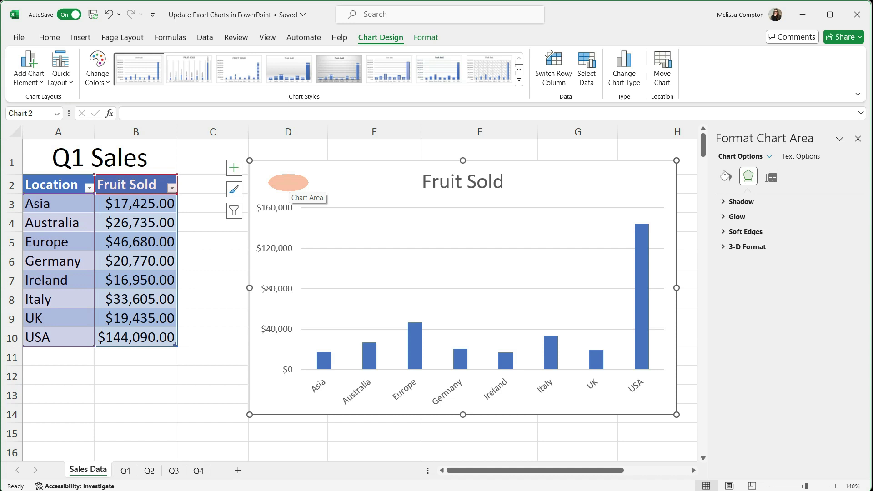
- Paste the Fruit Sold chart onto the slide, keeping its formatting and Excel data link, and enlarge it
{"action": "key", "text": "ctrl+c"}
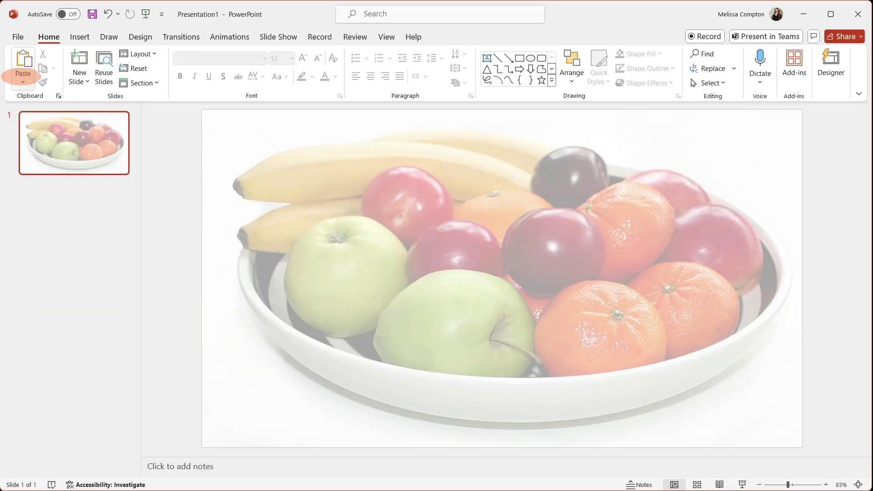
{"action": "left_click", "coordinate": [23, 81]}
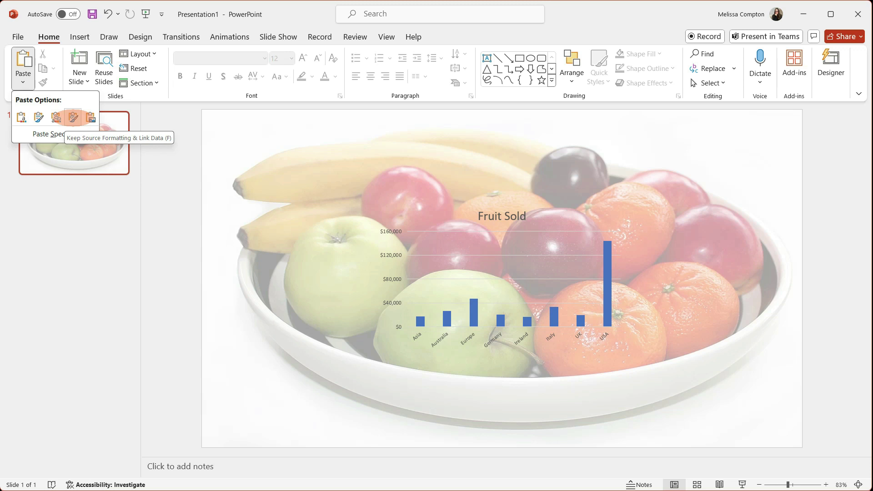
{"action": "left_click", "coordinate": [72, 117]}
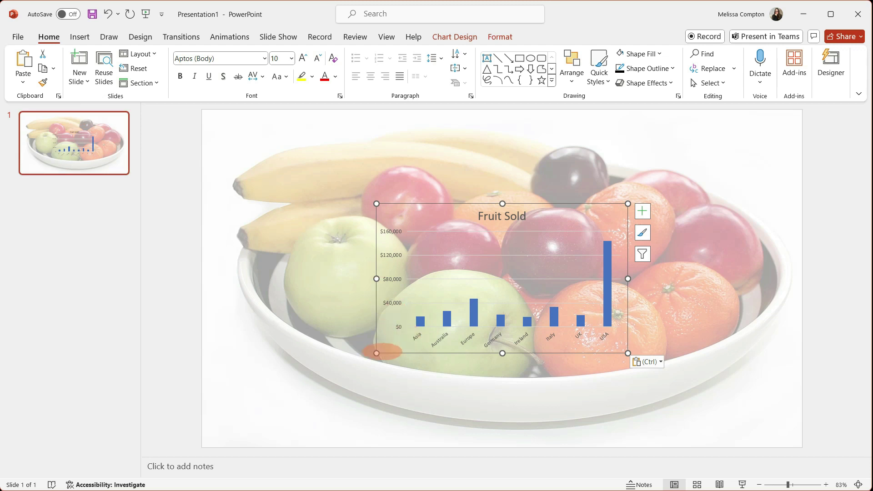
{"action": "left_click_drag", "start_coordinate": [378, 353], "coordinate": [311, 391]}
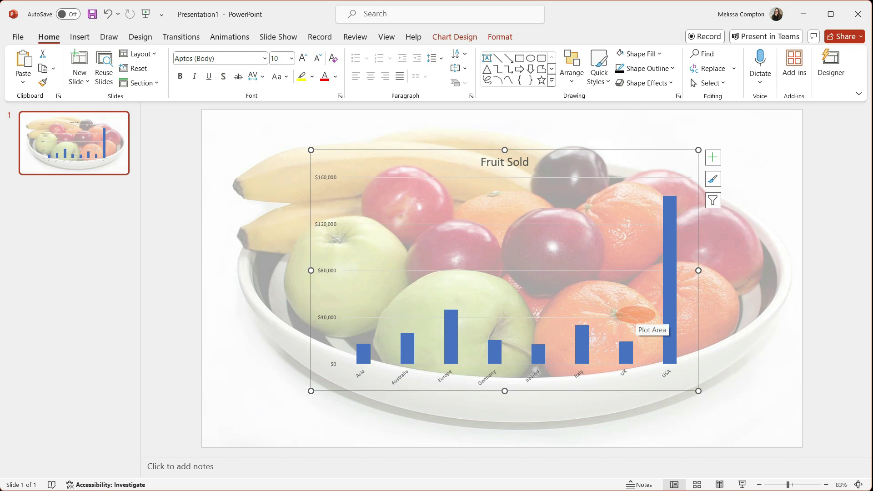
- Fill the chart's background with solid white using Shape Fill
{"action": "left_click", "coordinate": [500, 37]}
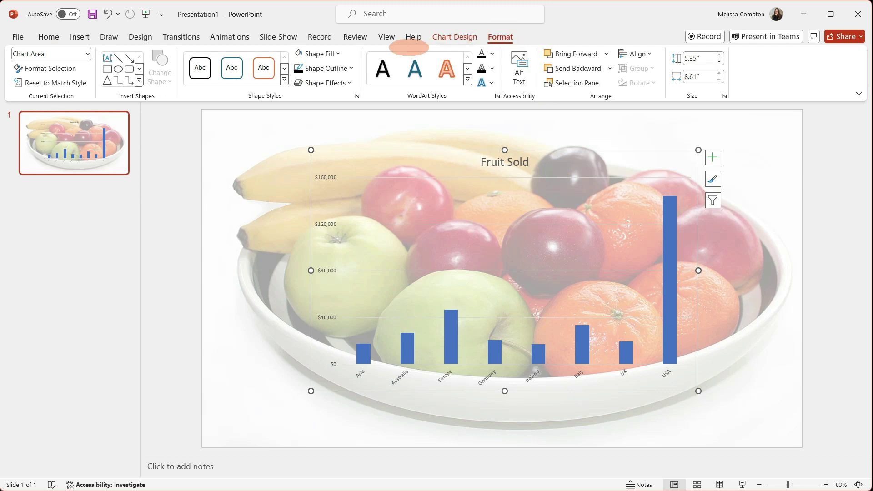
{"action": "left_click", "coordinate": [313, 53]}
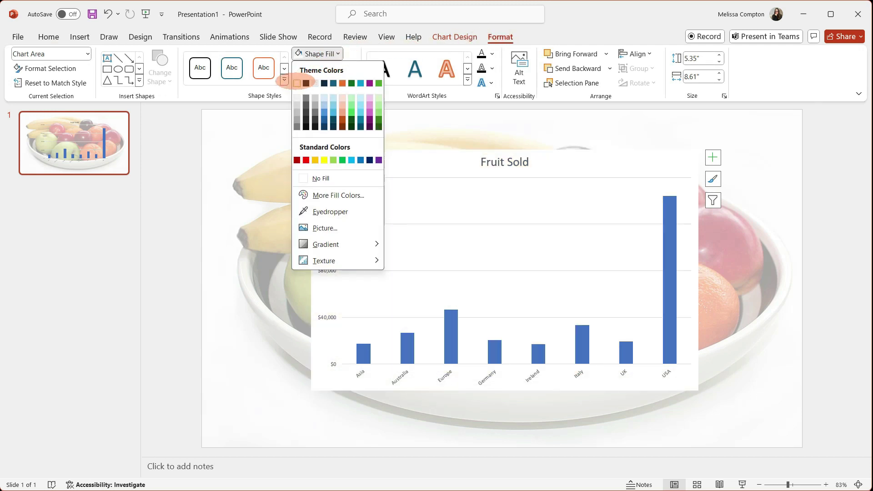
{"action": "left_click", "coordinate": [297, 83]}
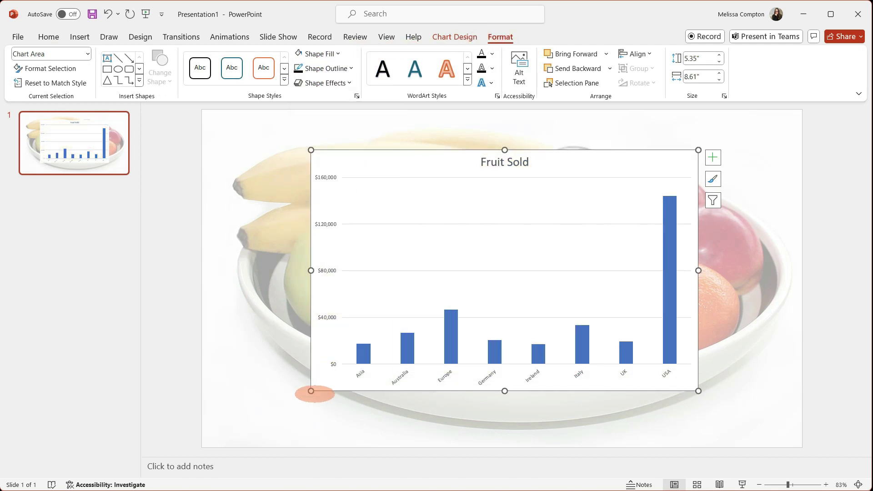
- Enlarge the chart toward the lower left to 6.02 by 9.62 inches
{"action": "left_click_drag", "start_coordinate": [311, 391], "coordinate": [266, 422]}
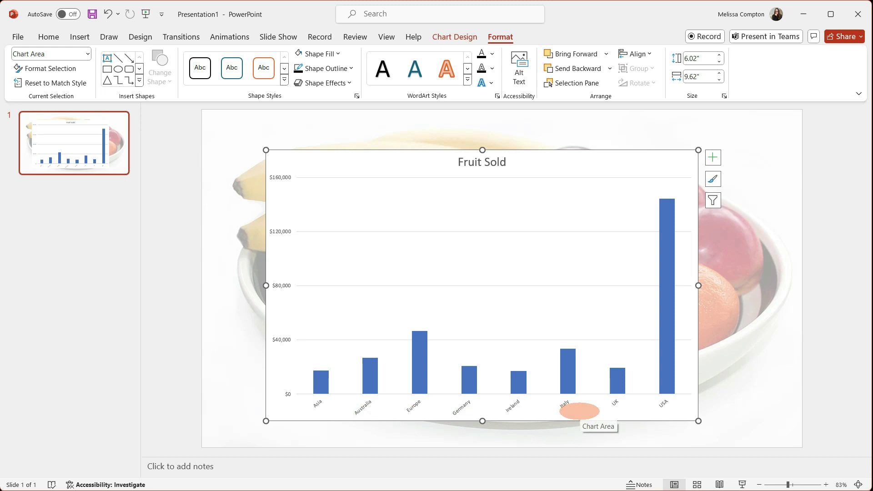
{"action": "mouse_move", "coordinate": [567, 379]}
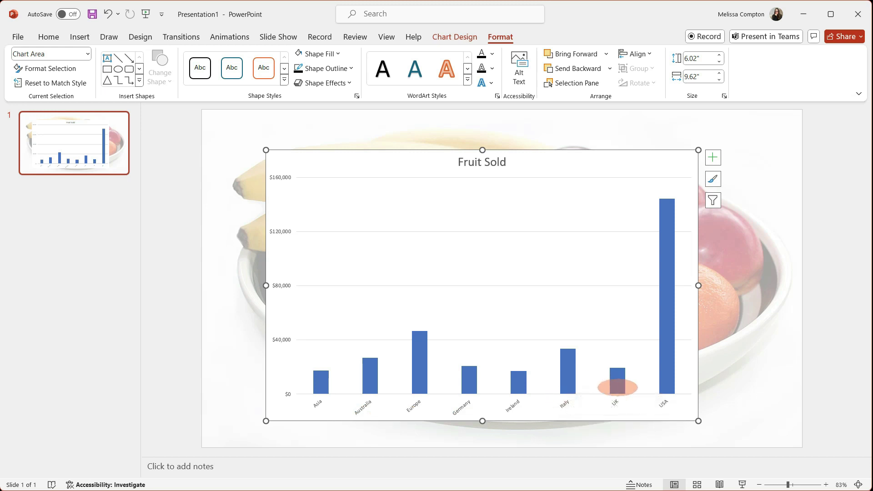
{"action": "mouse_move", "coordinate": [617, 387]}
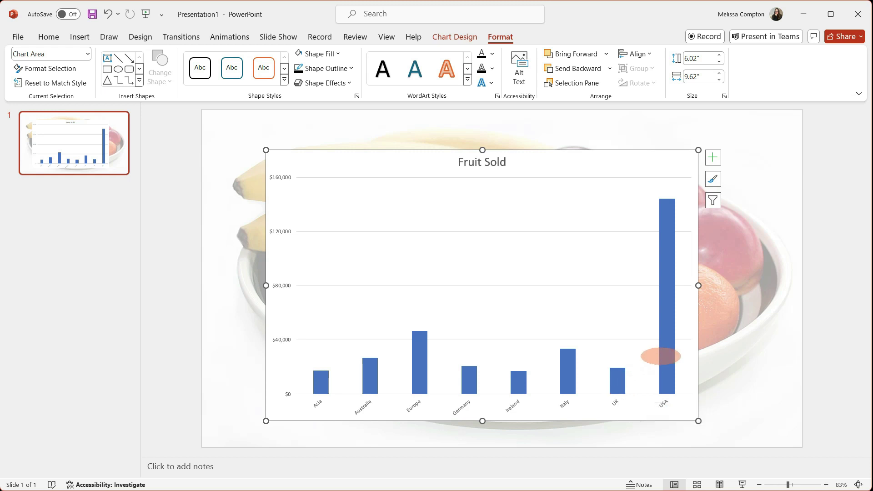
{"action": "mouse_move", "coordinate": [661, 356]}
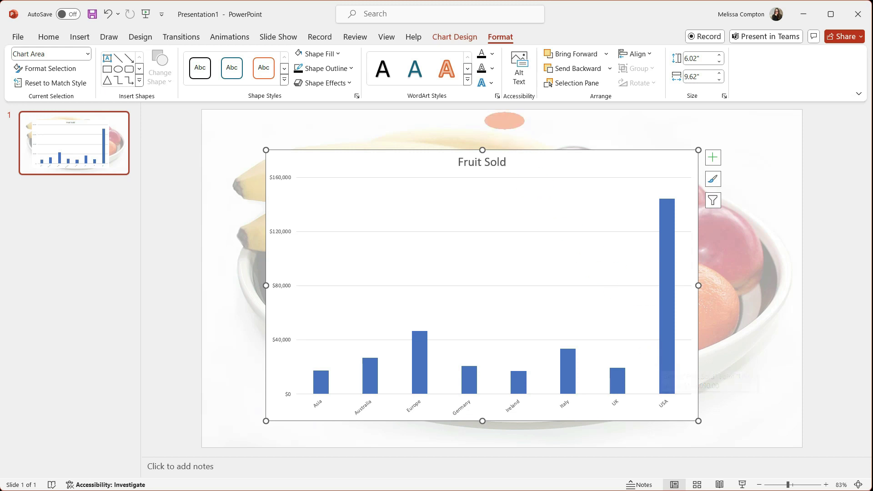
- Preview Chart Styles 2, 3 and 4 on the chart, then keep its original plain style
{"action": "left_click", "coordinate": [455, 37]}
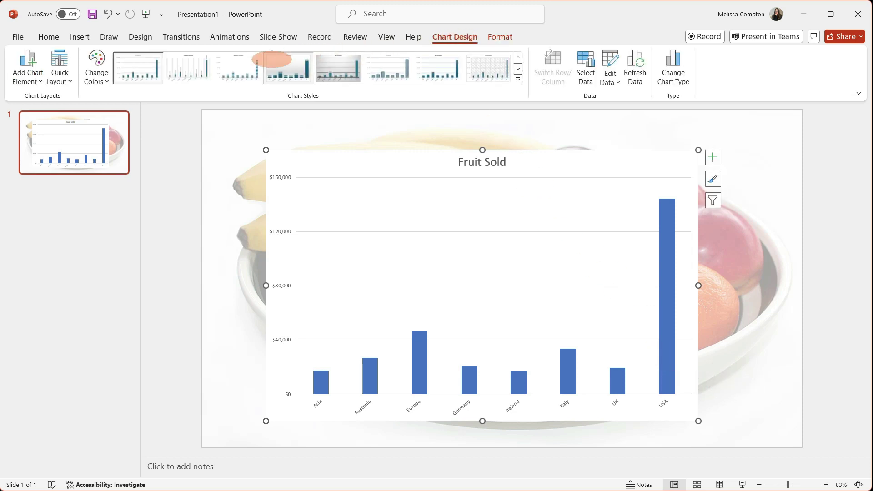
{"action": "left_click", "coordinate": [177, 69]}
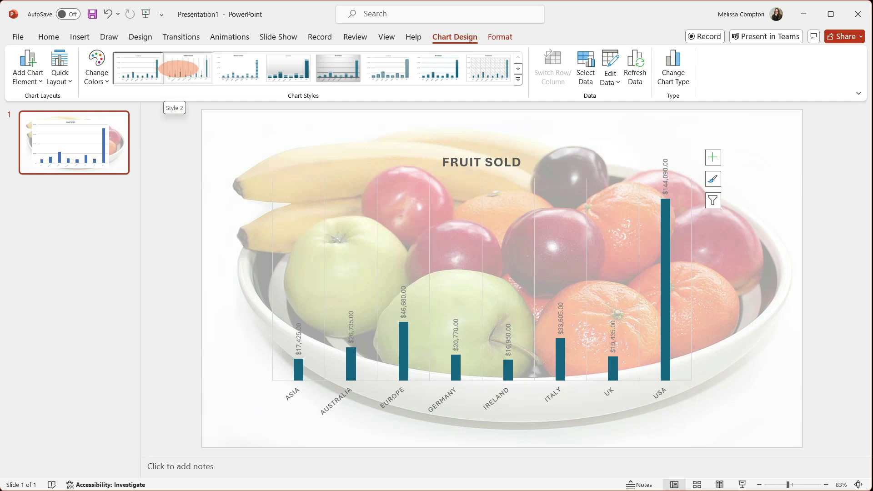
{"action": "left_click", "coordinate": [239, 69]}
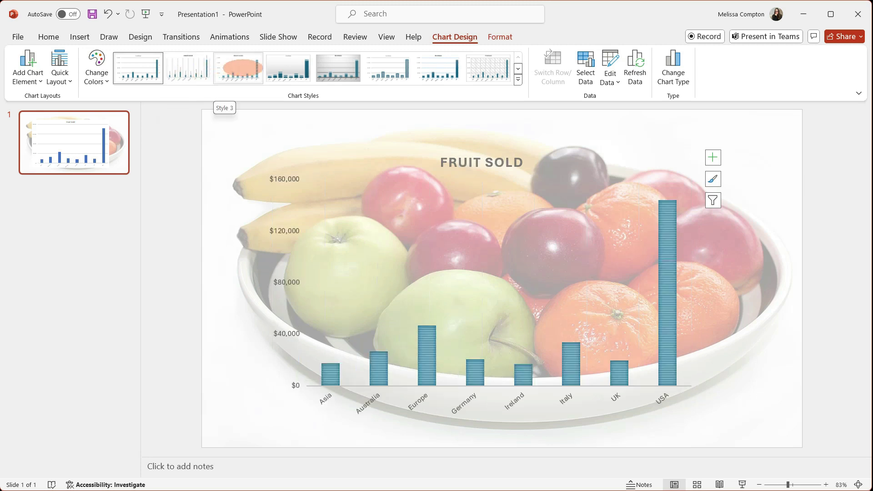
{"action": "left_click", "coordinate": [289, 68]}
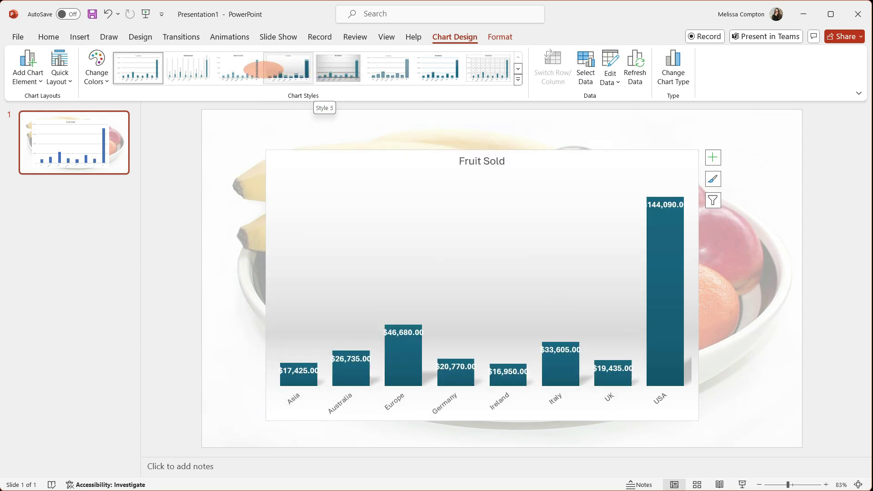
{"action": "left_click", "coordinate": [238, 68]}
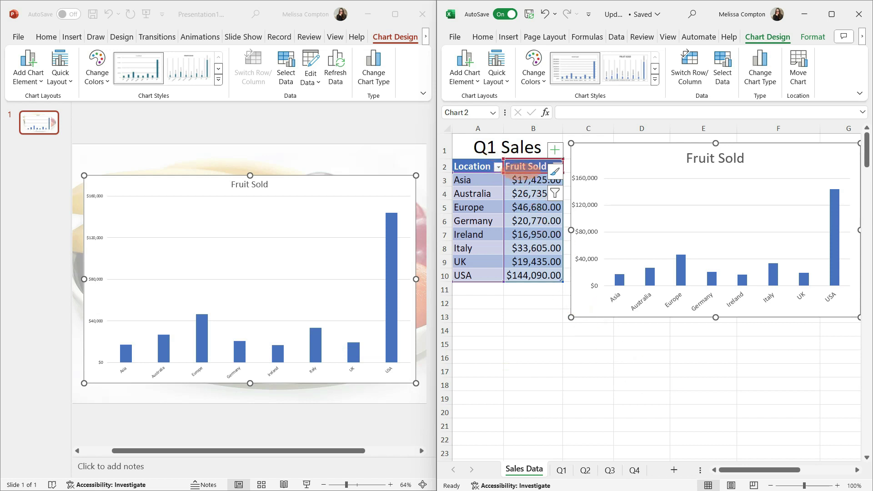
- Change Asia's sales in cell B3 to 45000 and refresh the slide's linked chart
{"action": "left_click", "coordinate": [523, 180]}
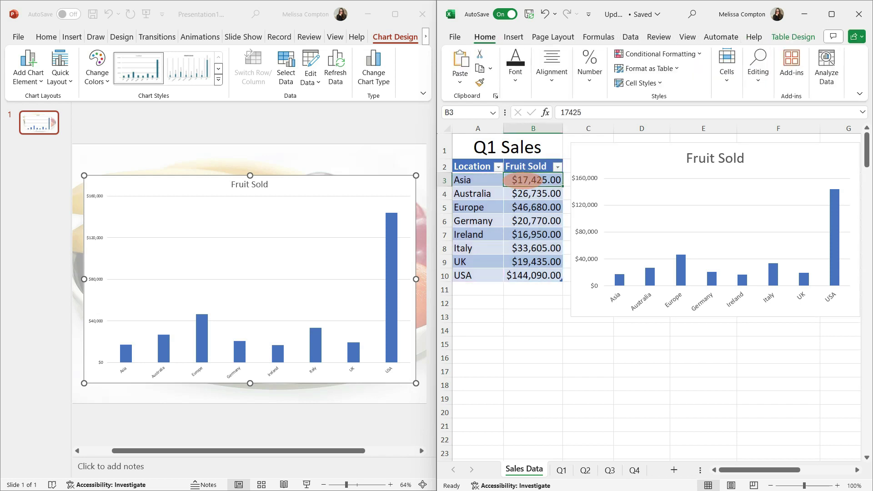
{"action": "type", "text": "45000"}
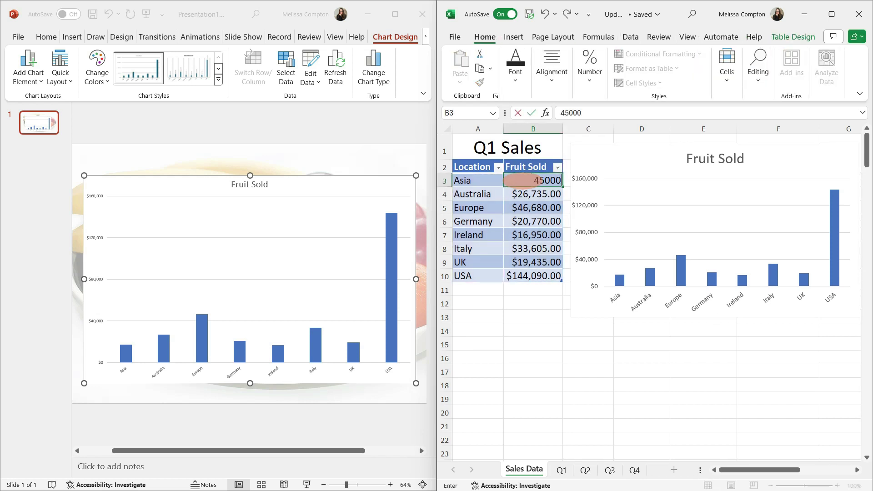
{"action": "key", "text": "Return"}
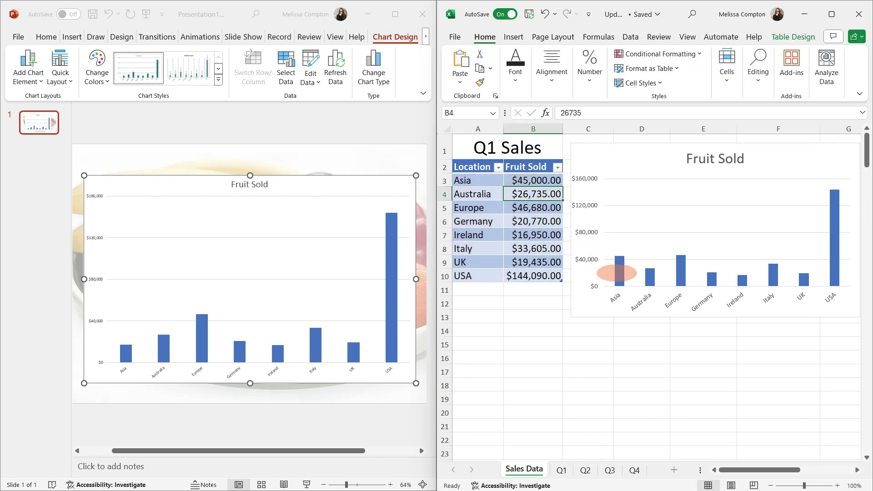
{"action": "mouse_move", "coordinate": [617, 273]}
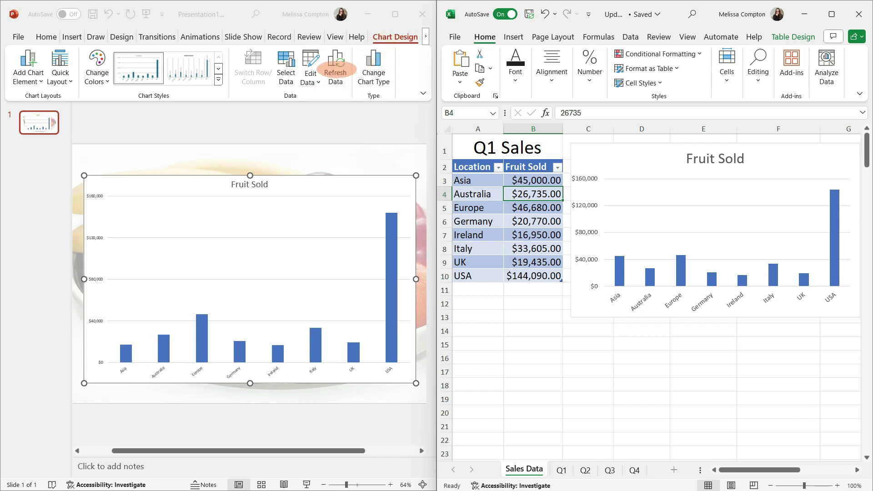
{"action": "left_click", "coordinate": [335, 69]}
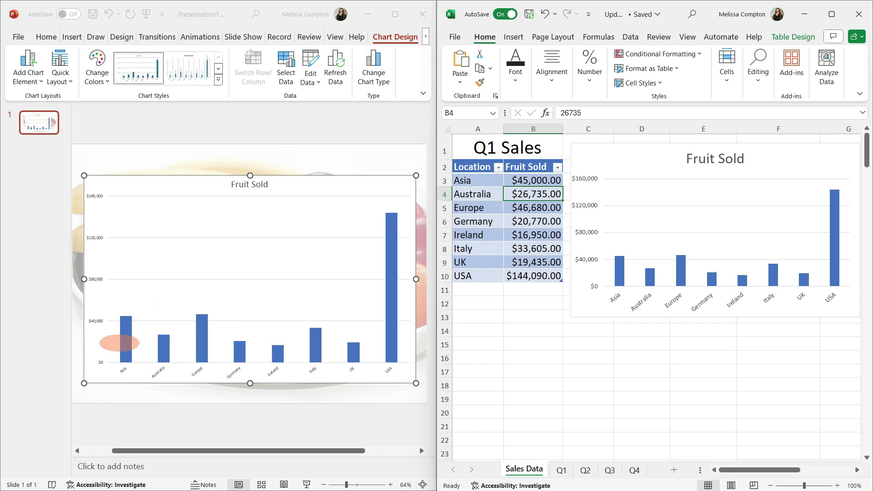
- Paste the Q2 sheet's A1:B10 table over Sales Data and refresh the slide's chart
{"action": "left_click", "coordinate": [585, 469]}
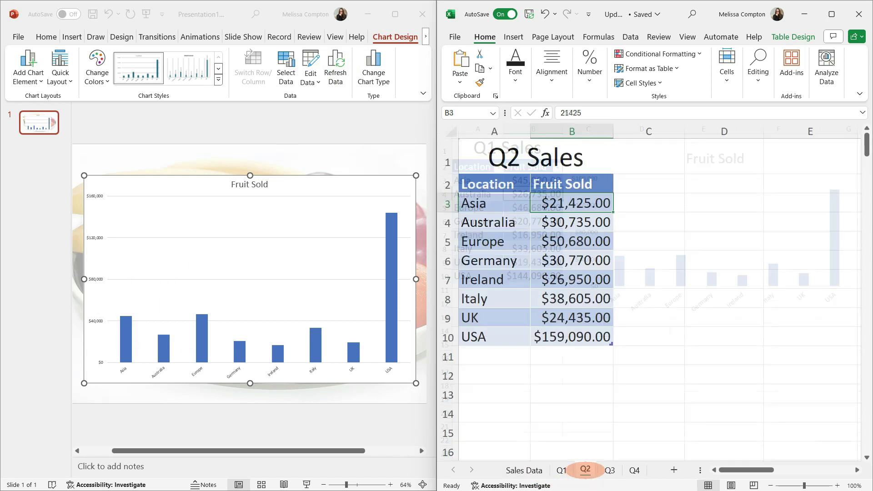
{"action": "key", "text": "ctrl+c"}
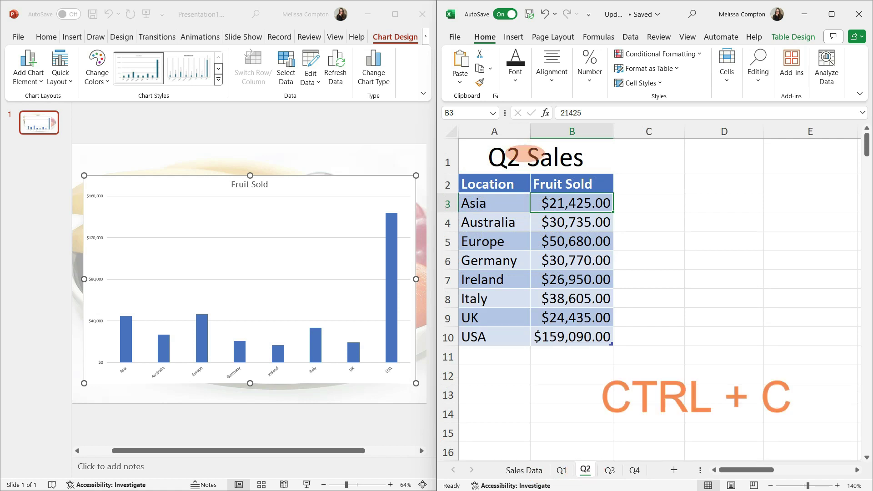
{"action": "left_click_drag", "start_coordinate": [524, 153], "coordinate": [523, 337]}
{"action": "key", "text": "ctrl+c"}
{"action": "key", "text": "ctrl+Page_Up"}
{"action": "key", "text": "ctrl+Page_Up"}
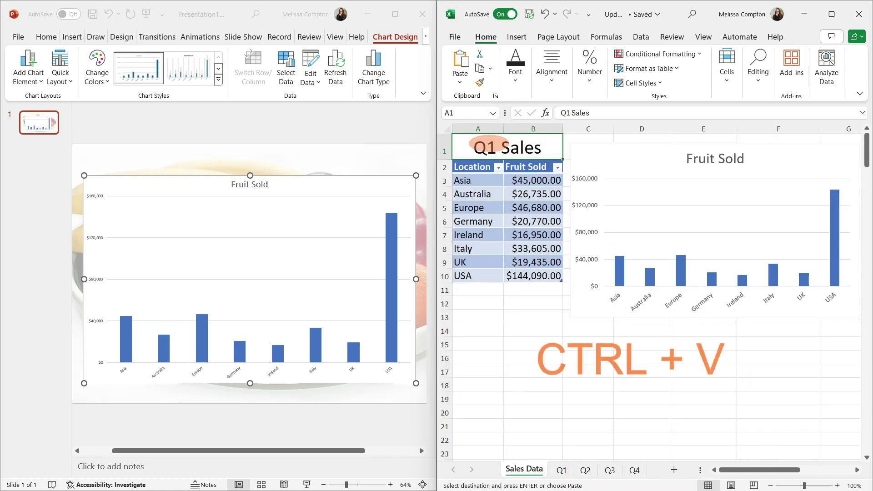
{"action": "key", "text": "ctrl+v"}
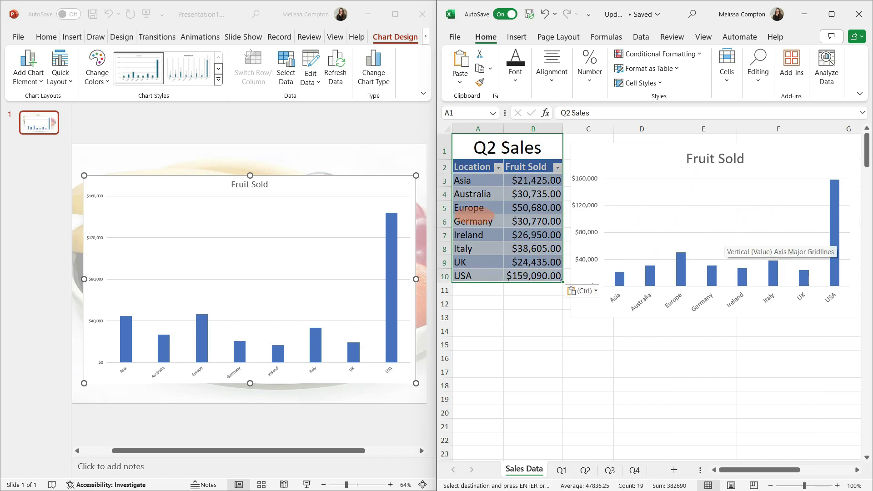
{"action": "left_click", "coordinate": [297, 188]}
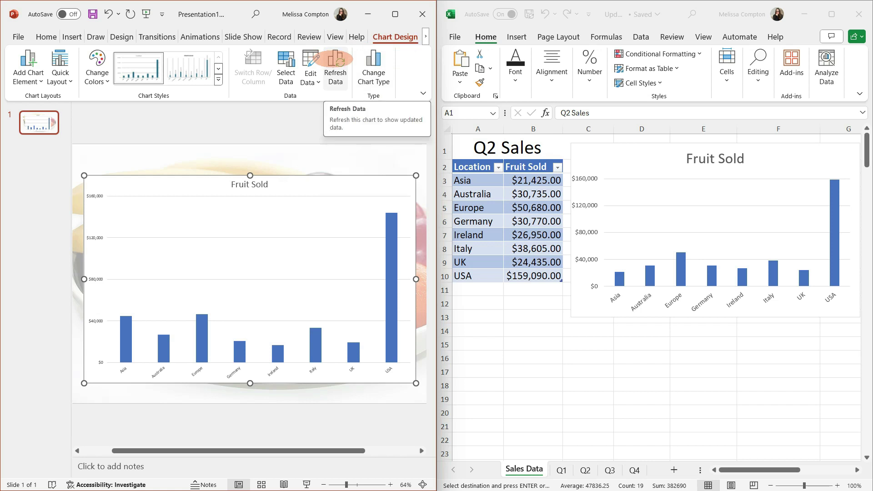
{"action": "left_click", "coordinate": [335, 60]}
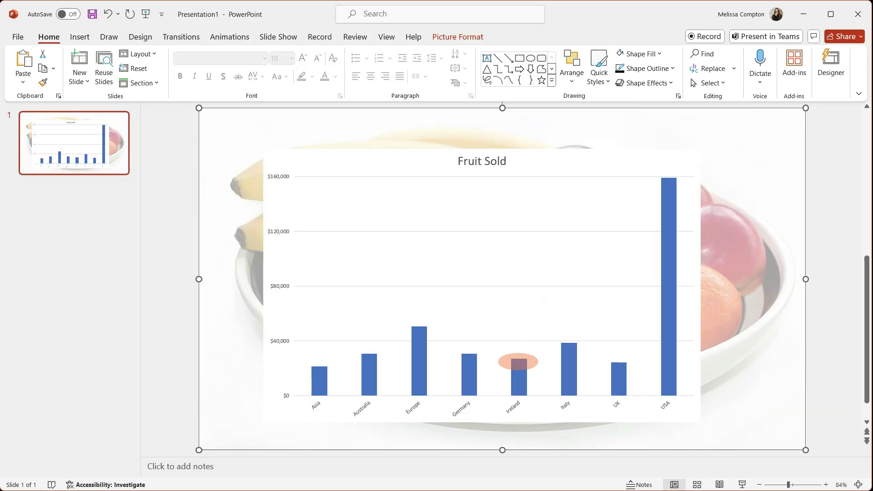
- Open the Fruit Sold chart's linked source workbook with Edit Data in Excel
{"action": "mouse_move", "coordinate": [518, 363]}
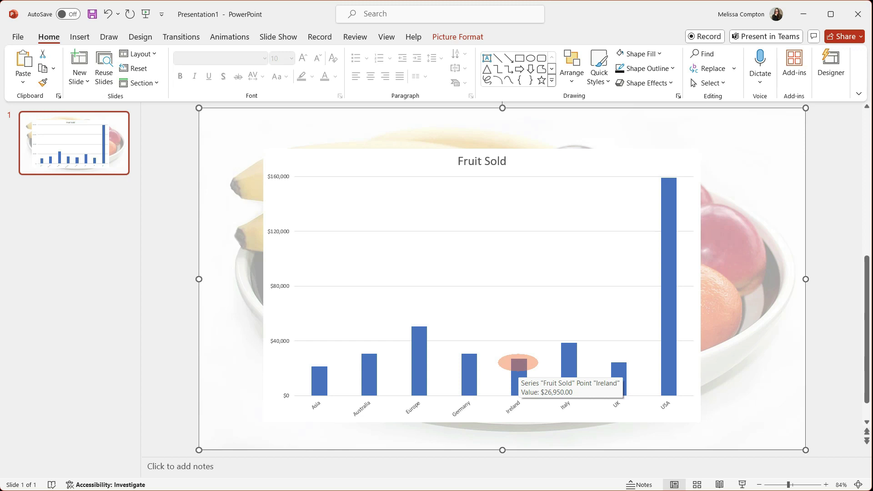
{"action": "left_click", "coordinate": [518, 335]}
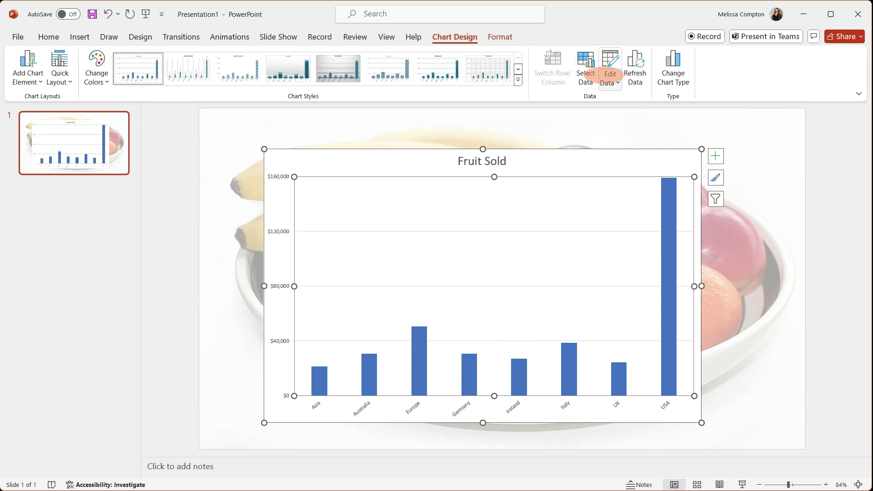
{"action": "left_click", "coordinate": [611, 82]}
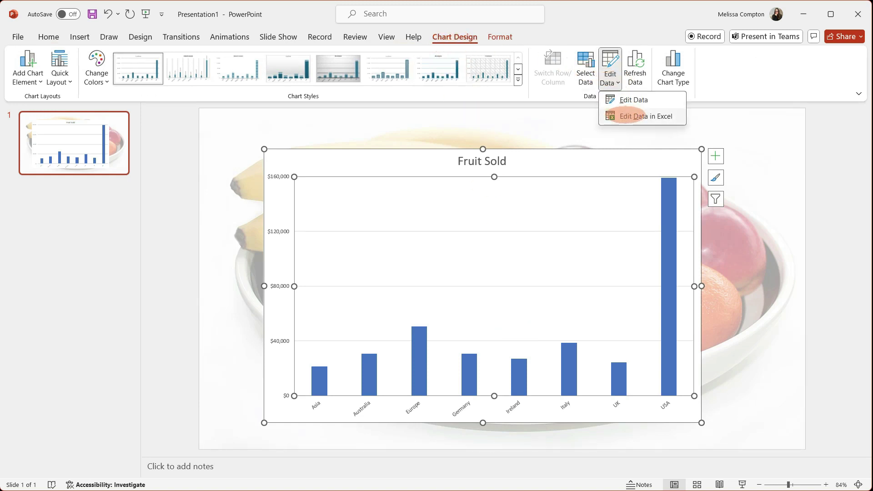
{"action": "left_click", "coordinate": [632, 116]}
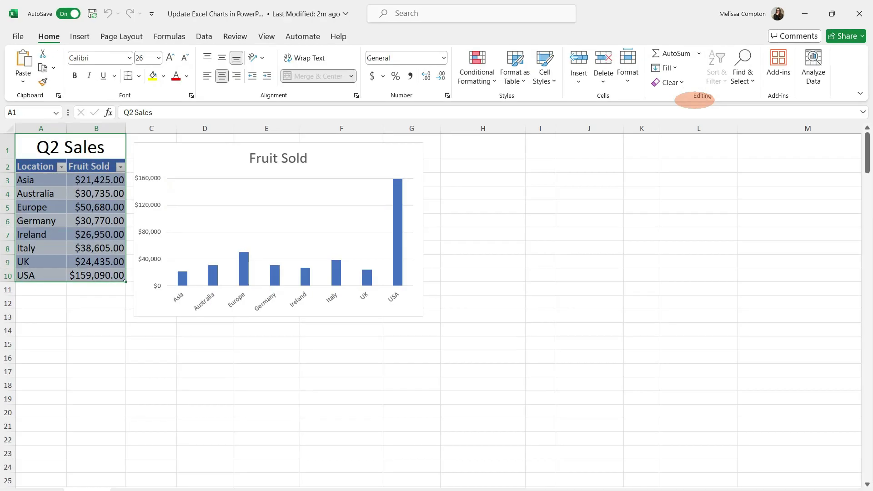